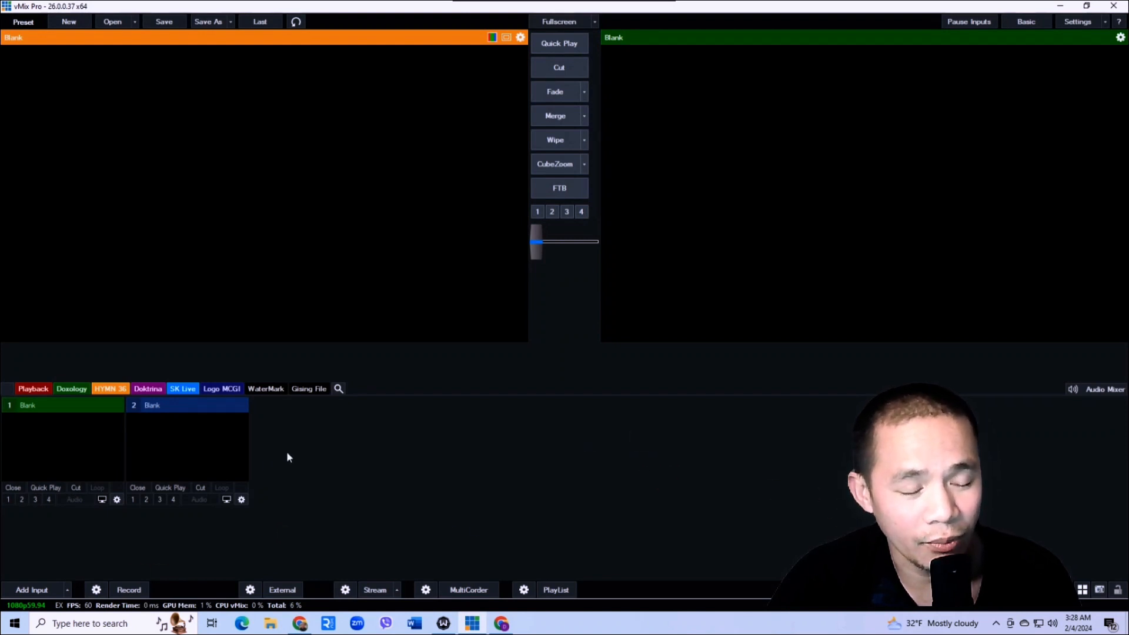
# Step: Add the Naruto image from the Downloads folder as the first input and load it in the preview
pyautogui.click(270, 624)
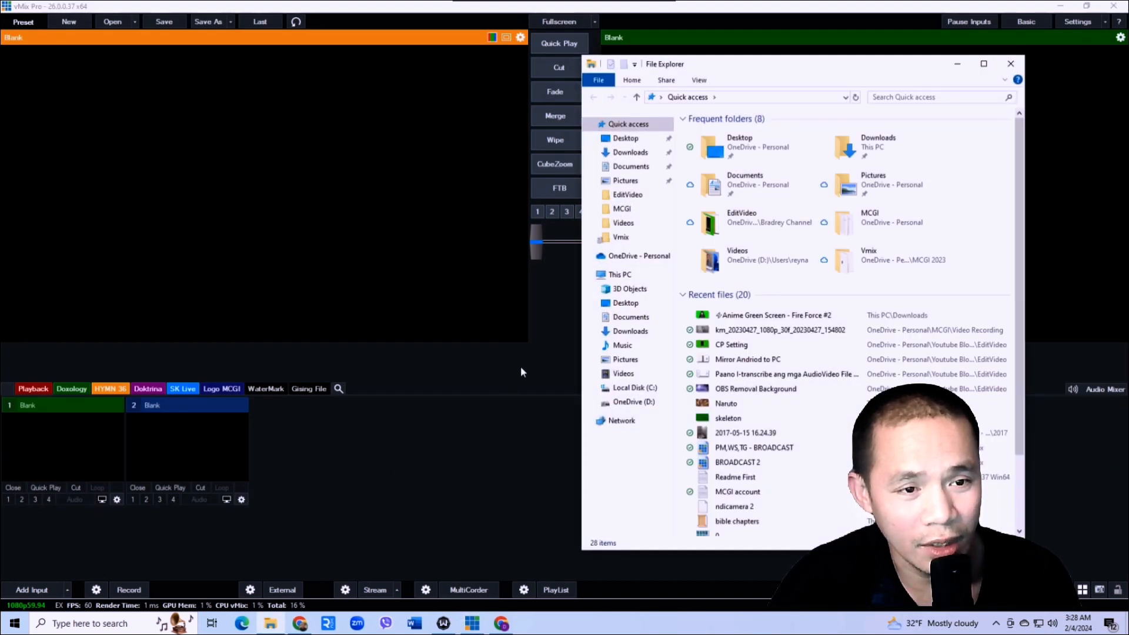
pyautogui.click(641, 154)
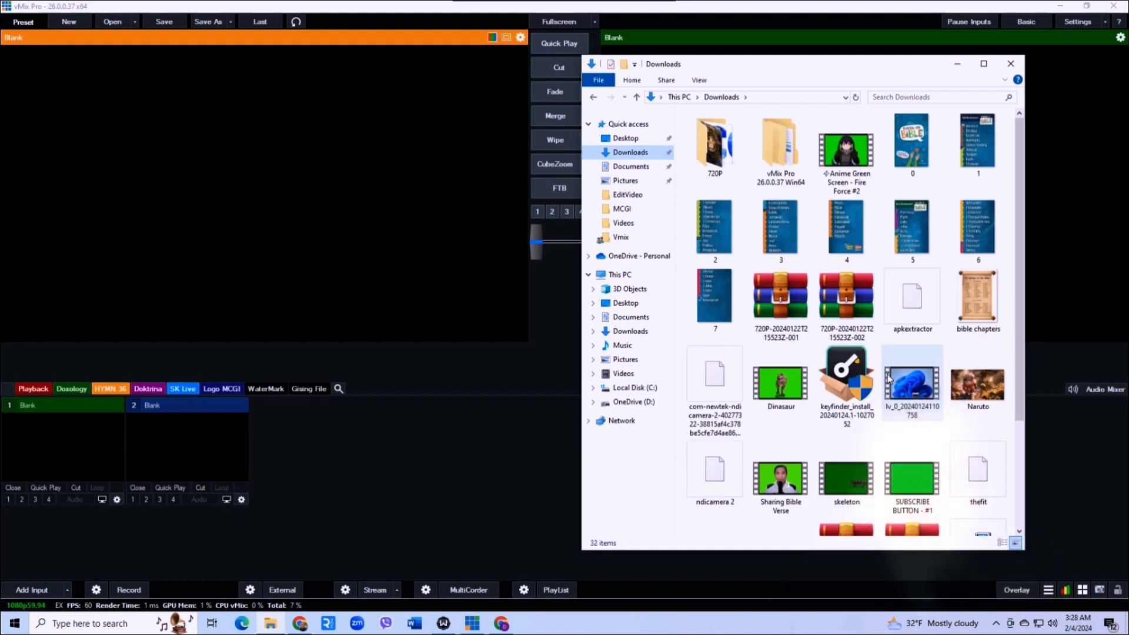
pyautogui.click(976, 385)
pyautogui.moveTo(987, 390); pyautogui.dragTo(344, 451)
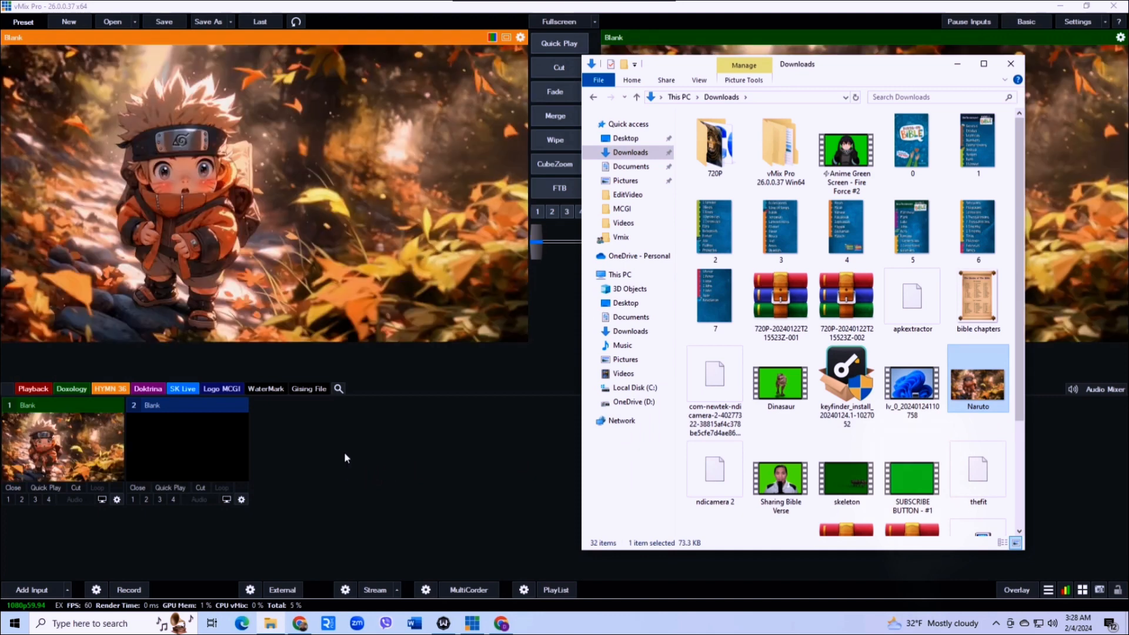
pyautogui.click(79, 450)
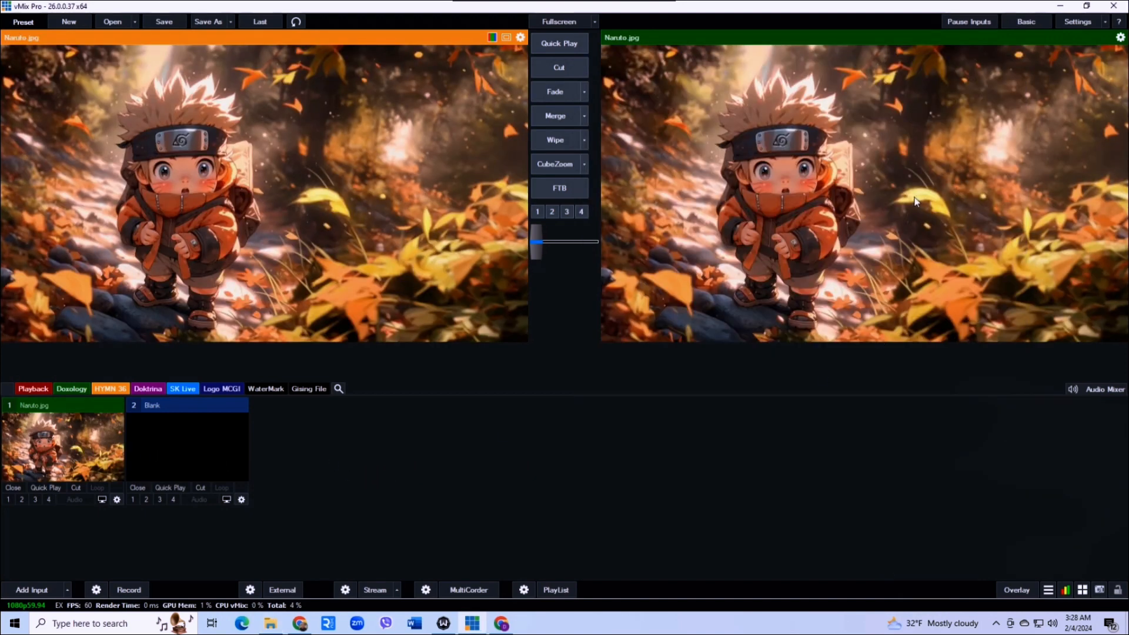
# Step: Add the Sharing Bible Verse video from Downloads as the second input and load it in the preview
pyautogui.click(270, 623)
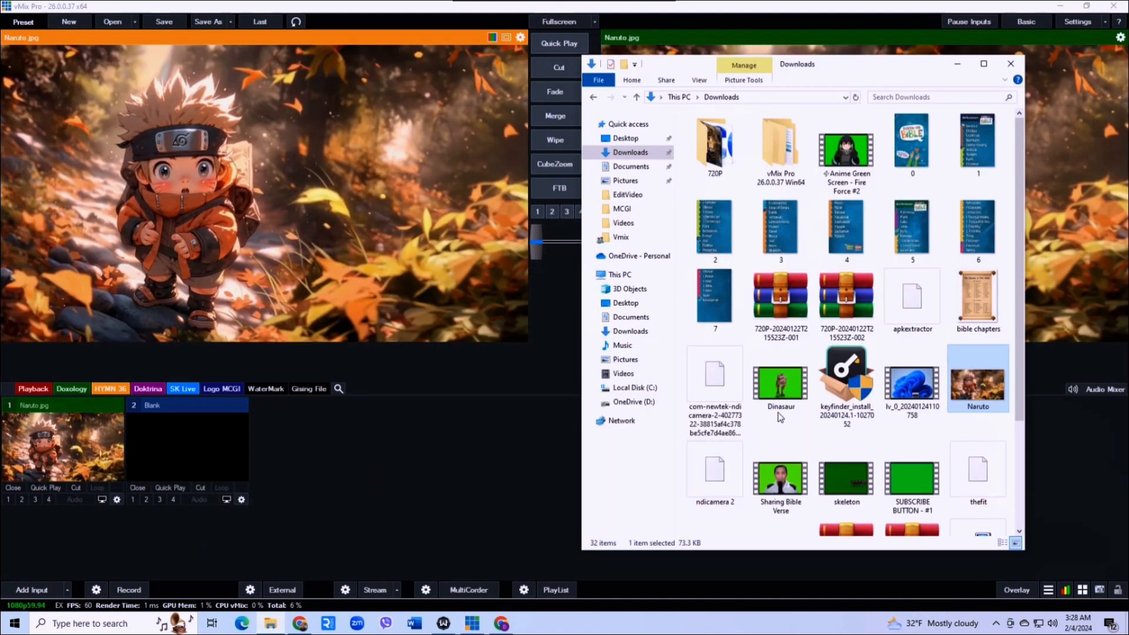
pyautogui.click(772, 489)
pyautogui.moveTo(757, 498); pyautogui.dragTo(188, 447)
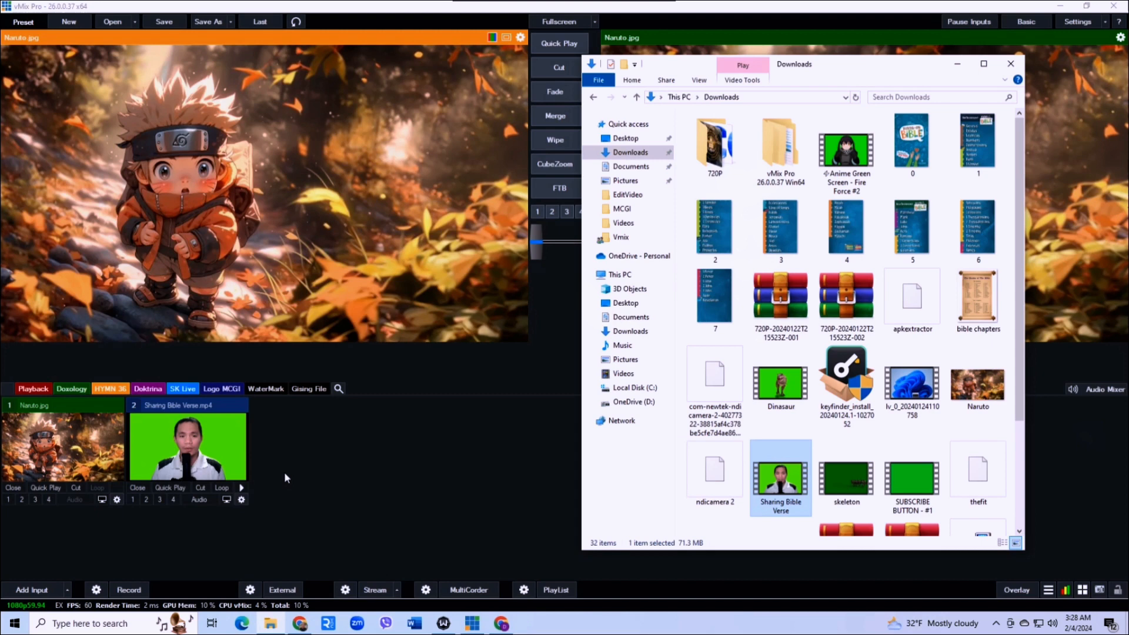
pyautogui.click(444, 470)
pyautogui.click(184, 455)
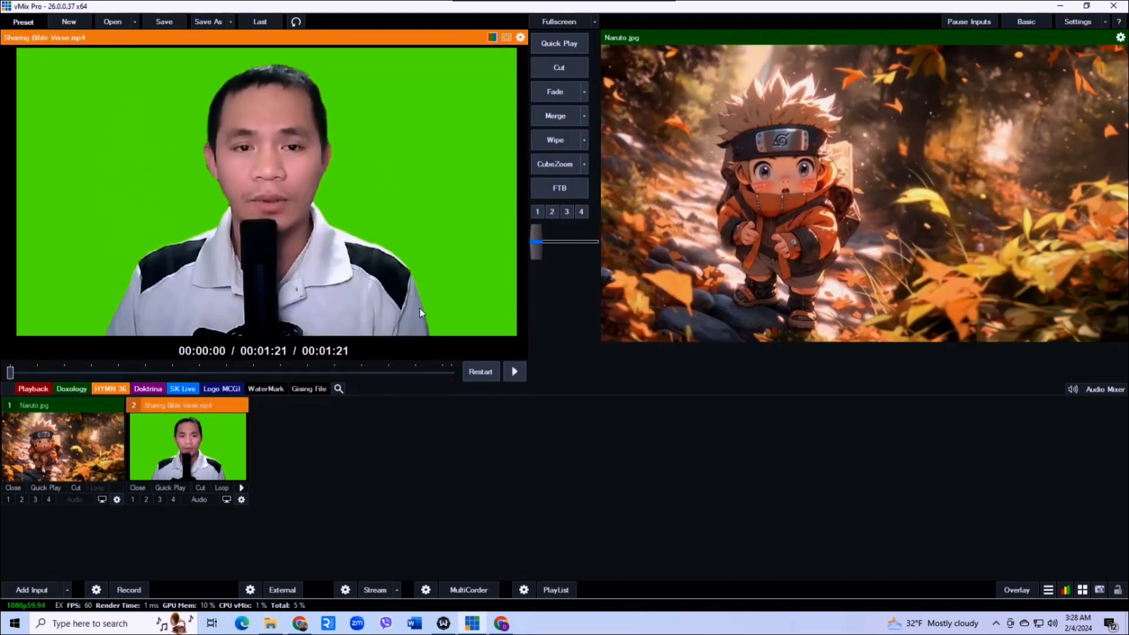
# Step: Key out the Sharing Bible Verse video's sampled green background with auto chroma key preset 1, and show the video on overlay channel 1
pyautogui.rightClick(151, 428)
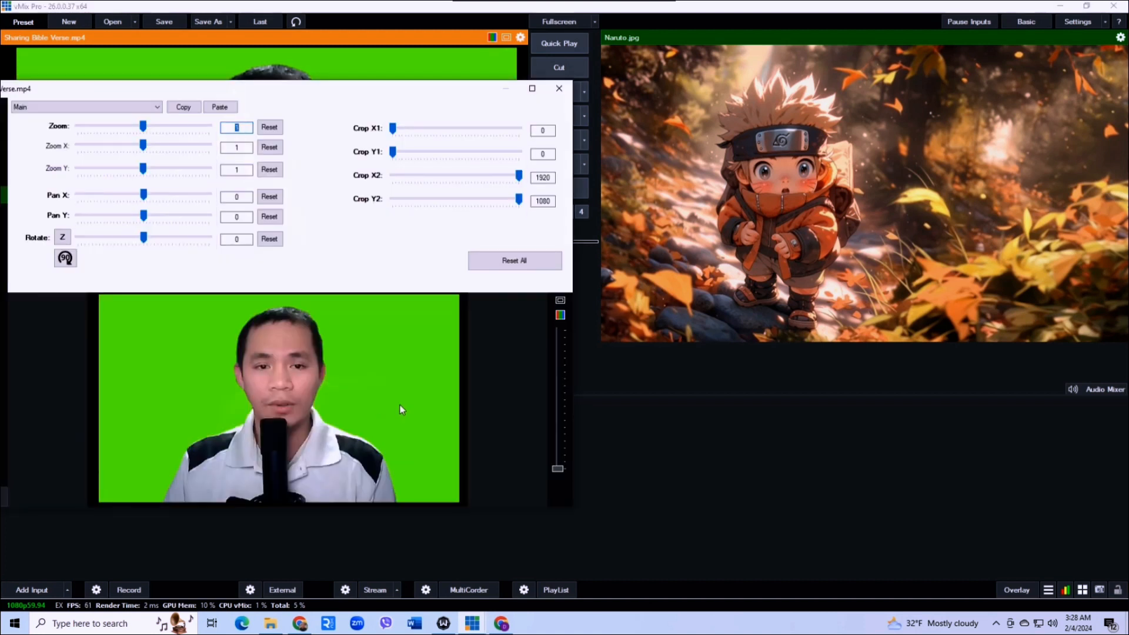
pyautogui.moveTo(306, 93); pyautogui.dragTo(440, 89)
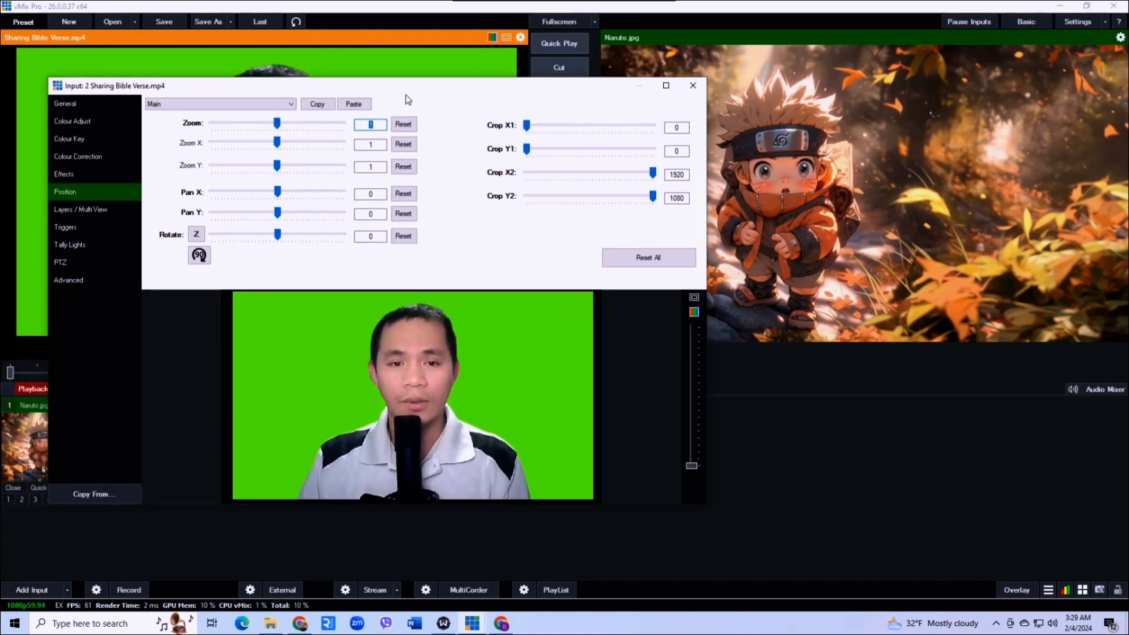
pyautogui.click(73, 140)
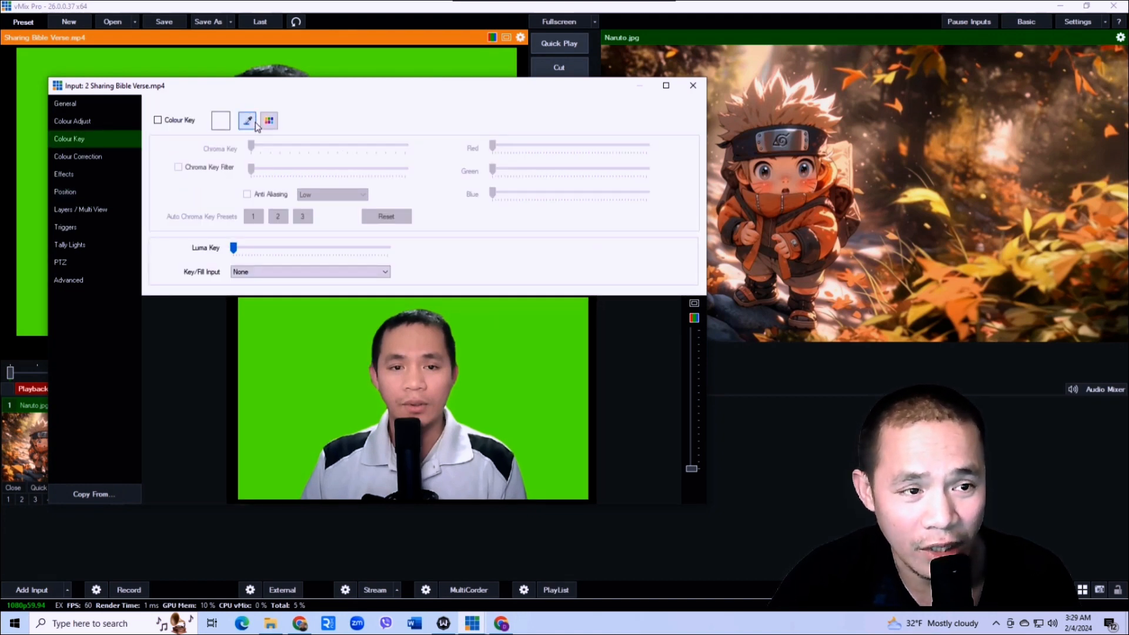
pyautogui.click(248, 122)
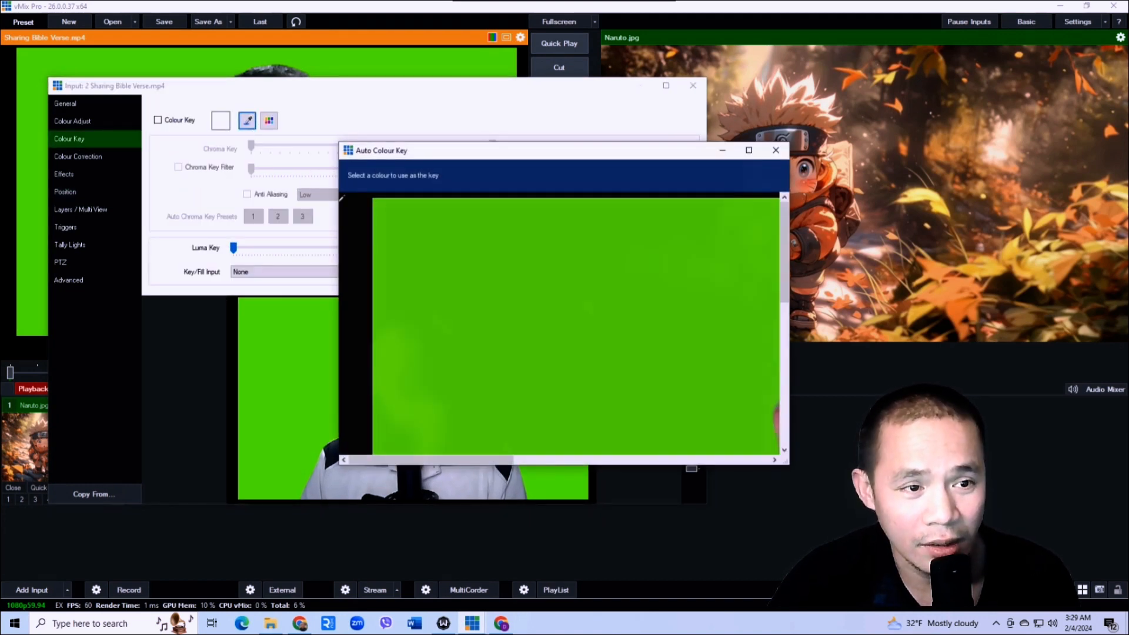
pyautogui.click(630, 320)
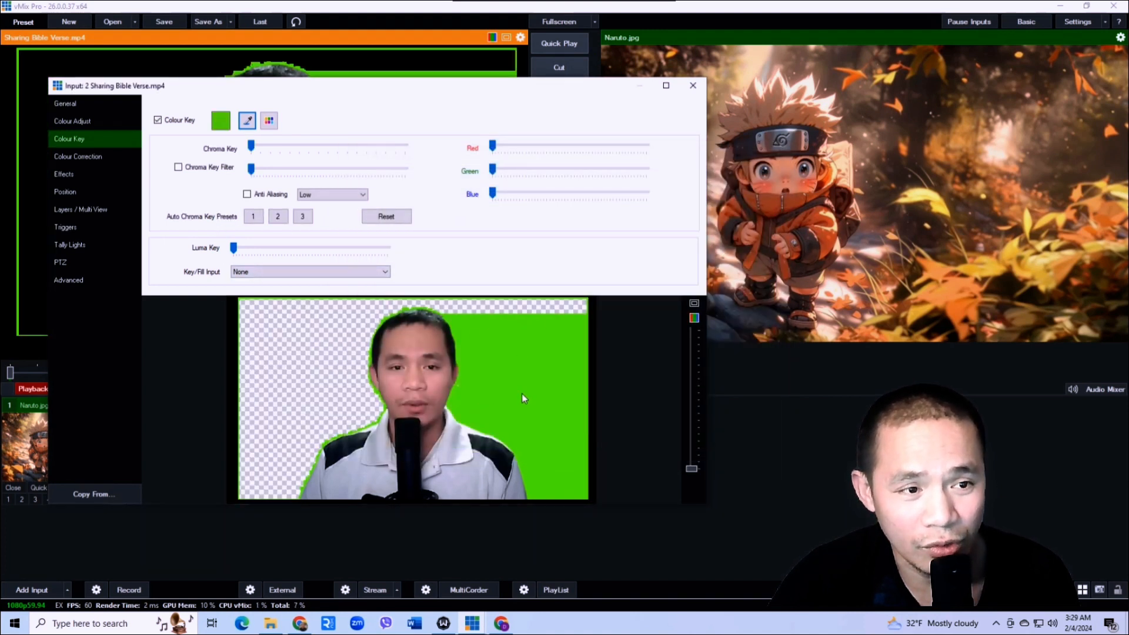
pyautogui.click(253, 217)
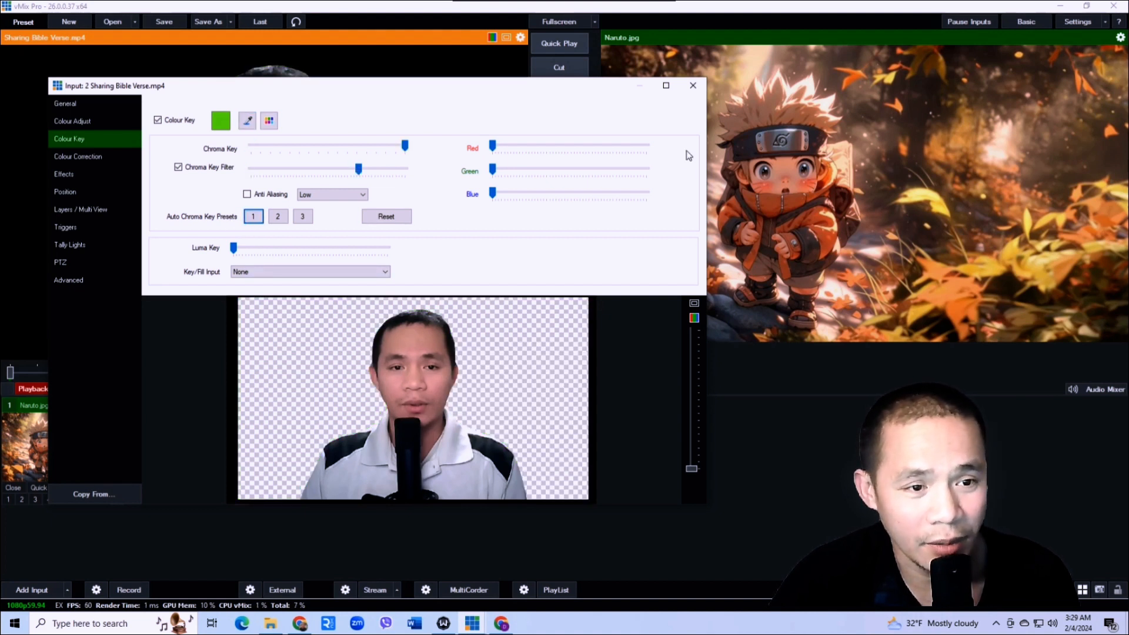
pyautogui.click(693, 85)
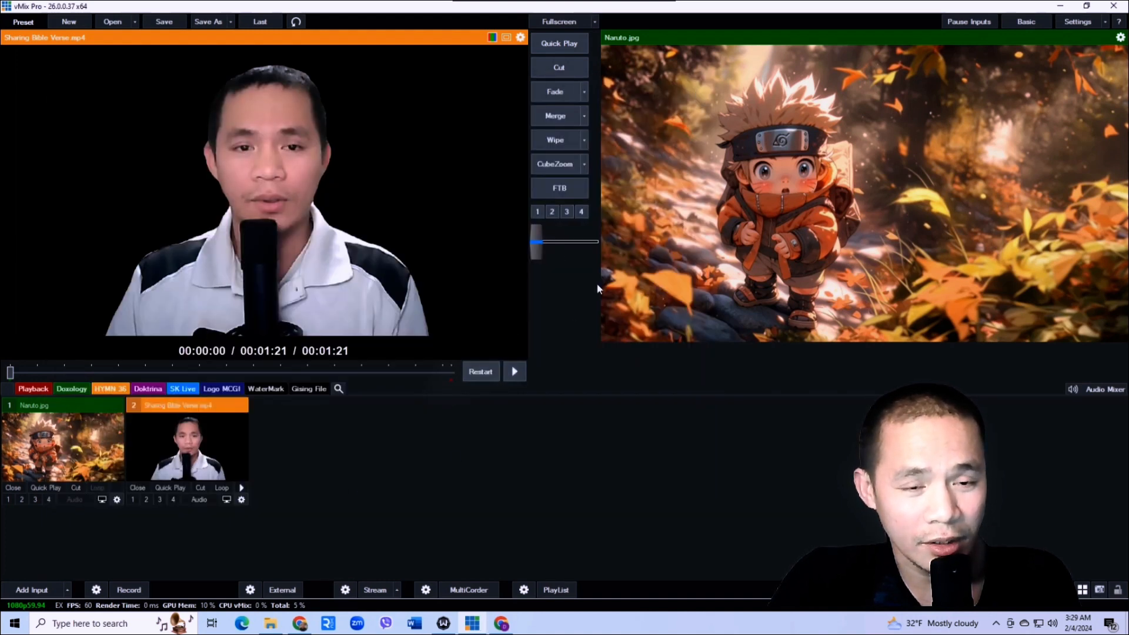
pyautogui.click(133, 499)
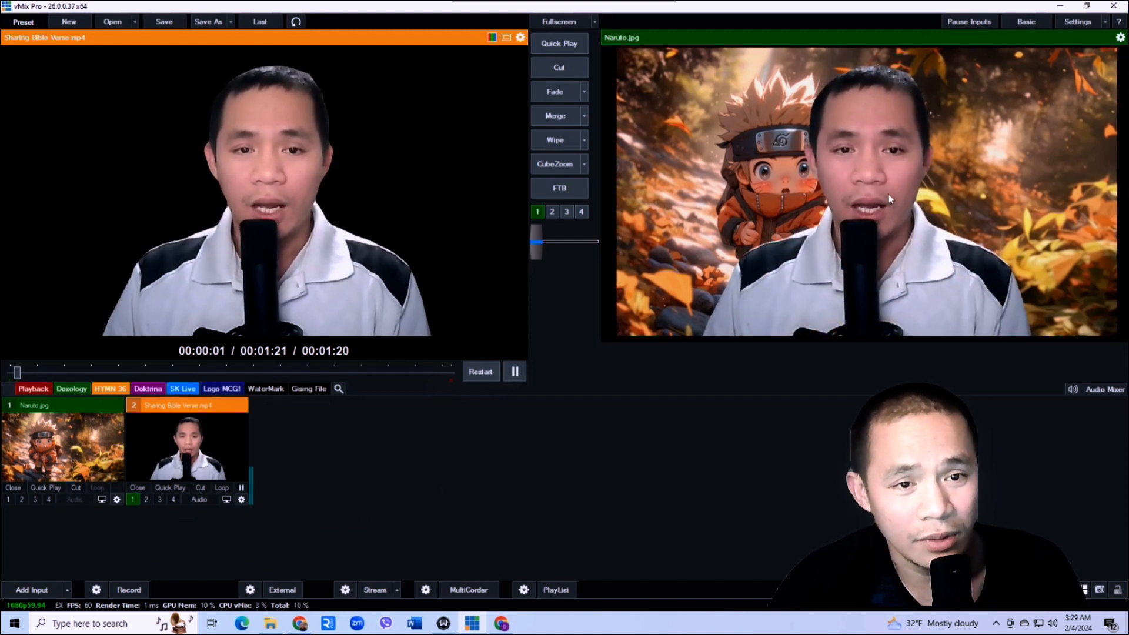
# Step: Scale the Sharing Bible Verse video to a zoom of 0.549 and move it to the frame's lower right, about 0.27 by -0.52 pan
pyautogui.click(187, 441)
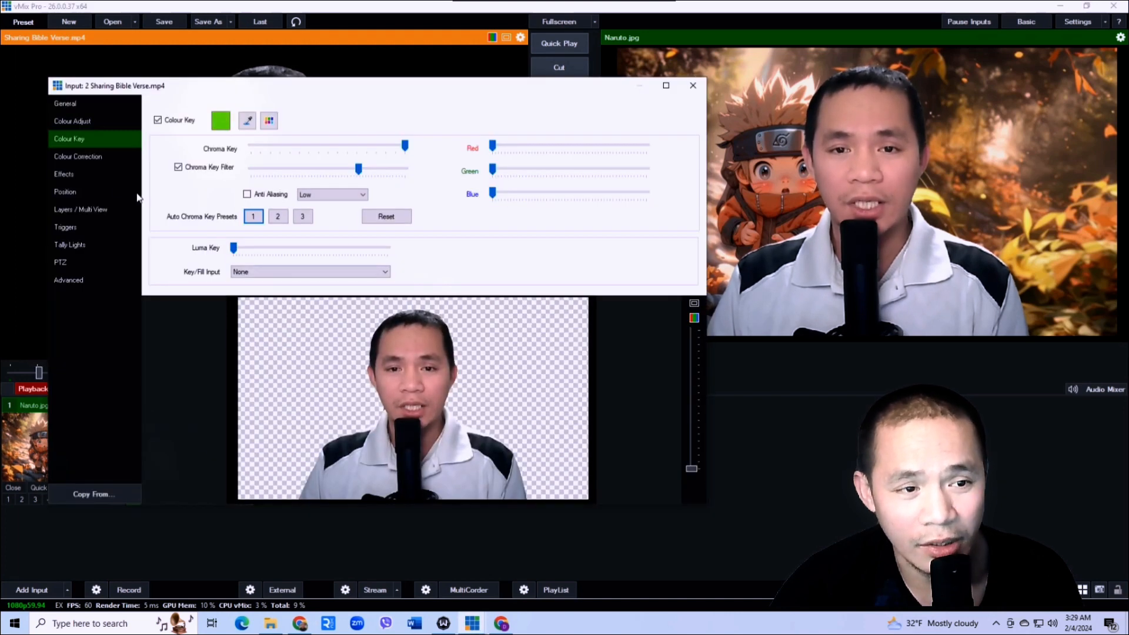
pyautogui.click(69, 192)
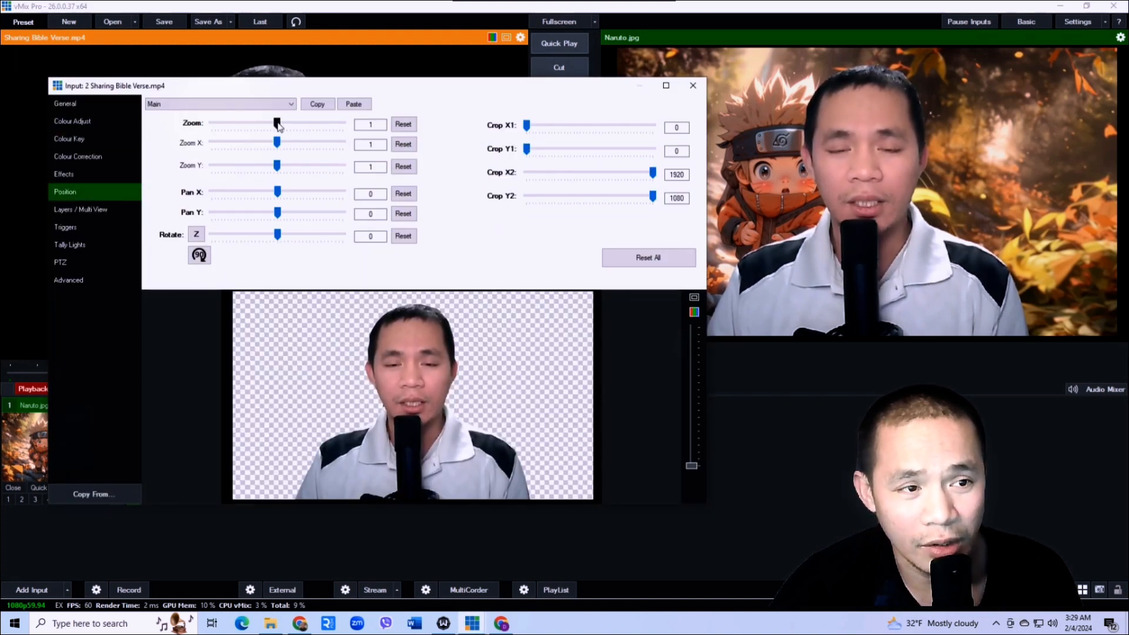
pyautogui.moveTo(277, 125); pyautogui.dragTo(248, 123)
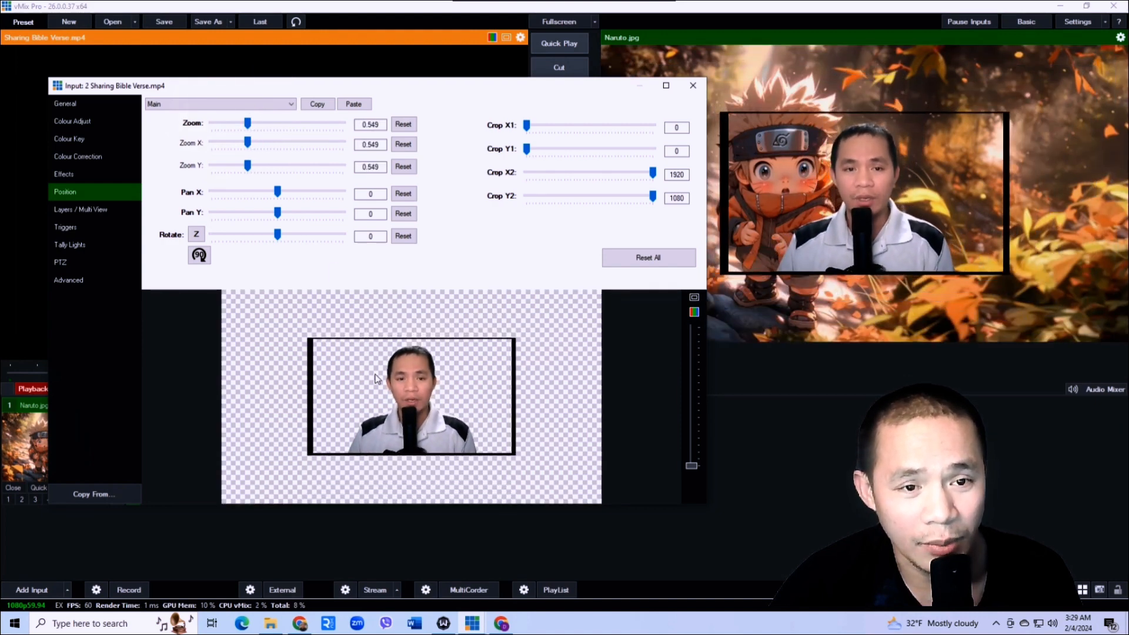
pyautogui.moveTo(410, 387); pyautogui.dragTo(463, 451)
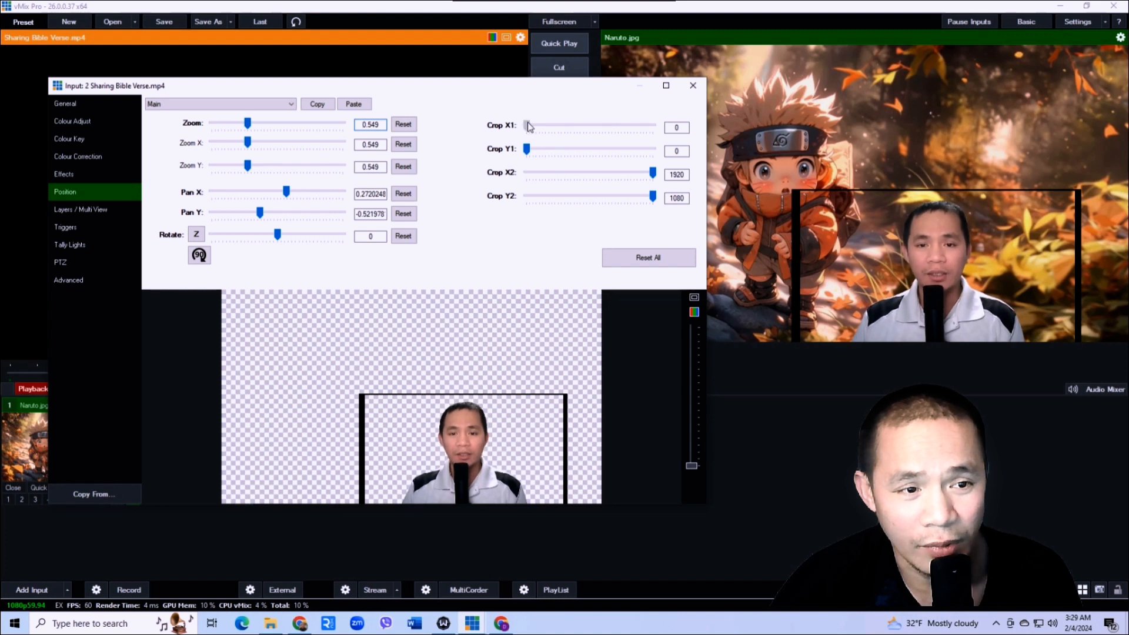
# Step: Crop the black borders off the Sharing Bible Verse video with X1 89, Y1 40 and X2 1813
pyautogui.moveTo(526, 125); pyautogui.dragTo(532, 151)
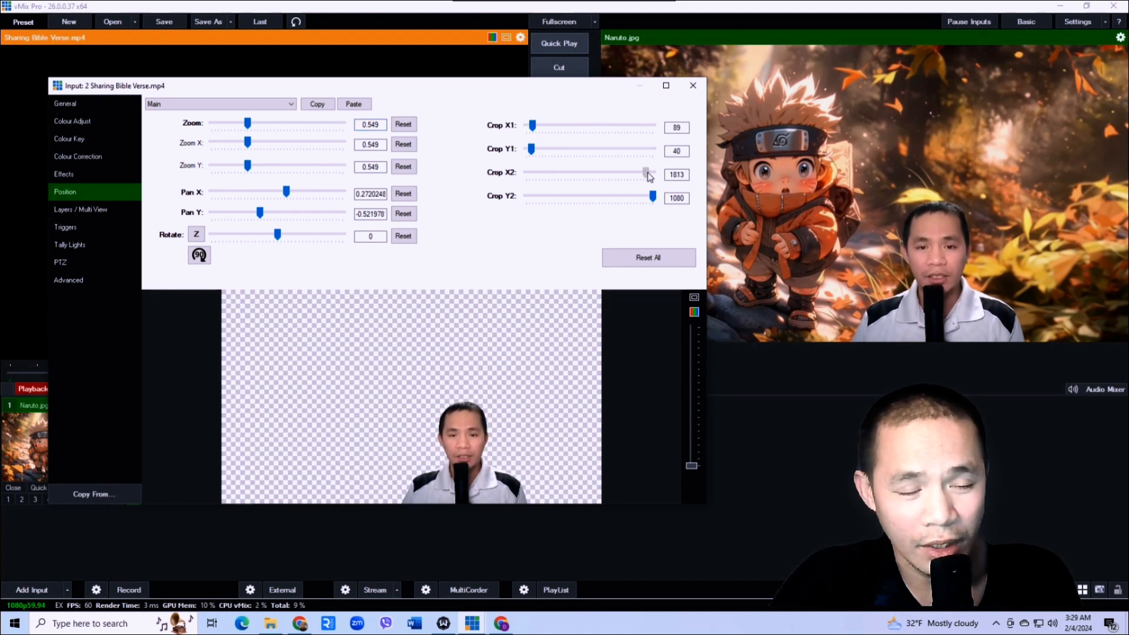
pyautogui.moveTo(654, 174); pyautogui.dragTo(646, 174)
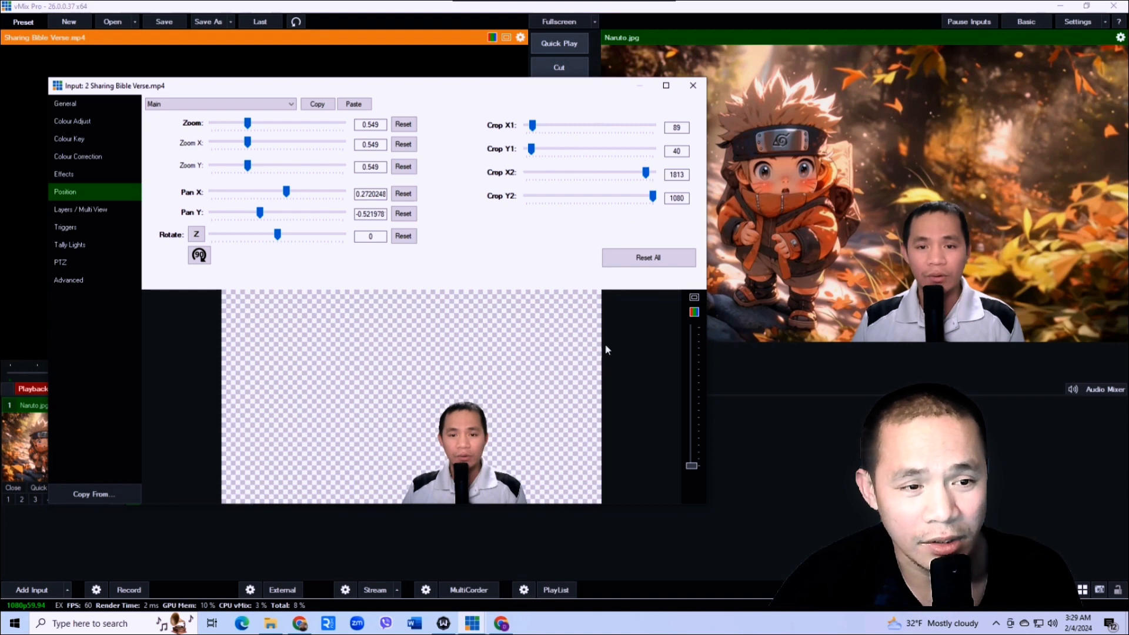
pyautogui.click(696, 88)
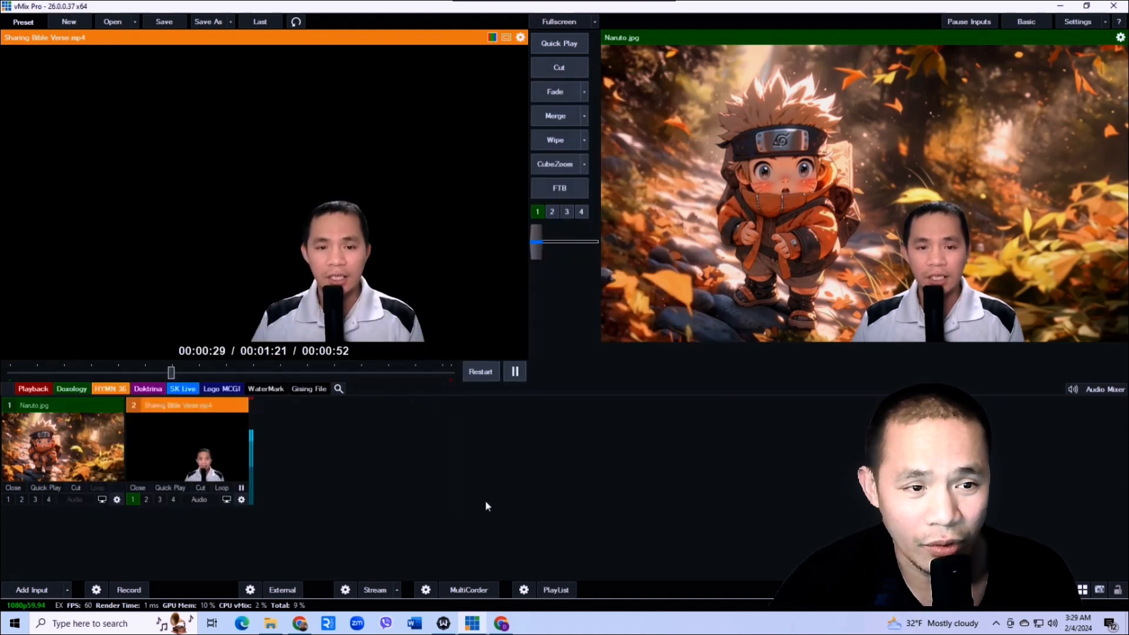
# Step: Add the SUBSCRIBE BUTTON - #1 video from Downloads as the third input and load it in the preview
pyautogui.click(270, 624)
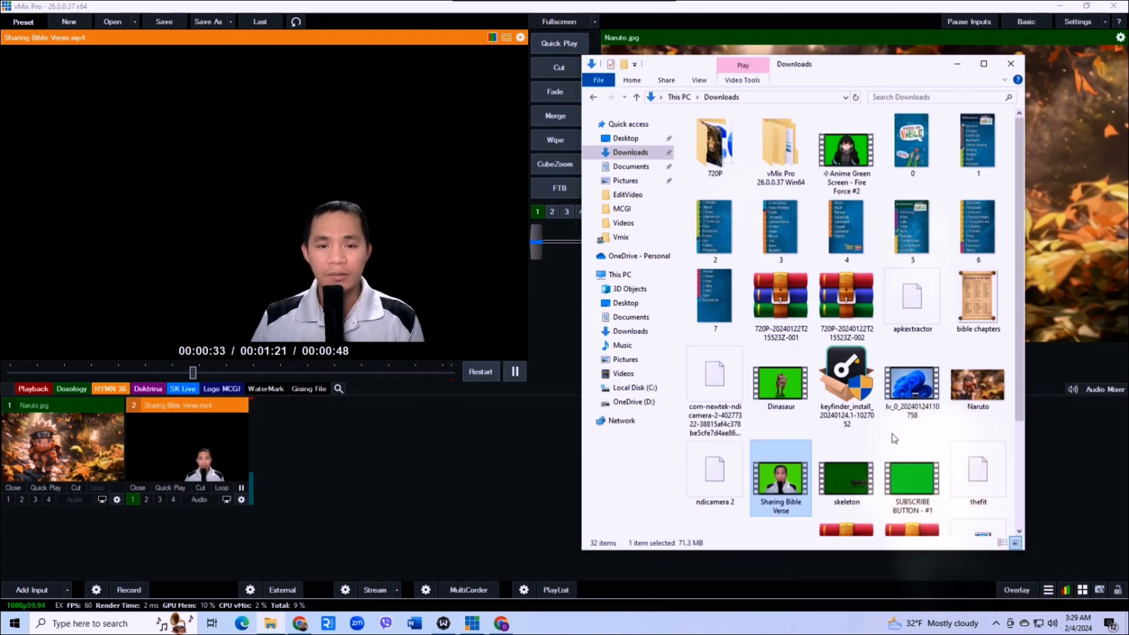
pyautogui.click(920, 496)
pyautogui.moveTo(921, 496); pyautogui.dragTo(318, 442)
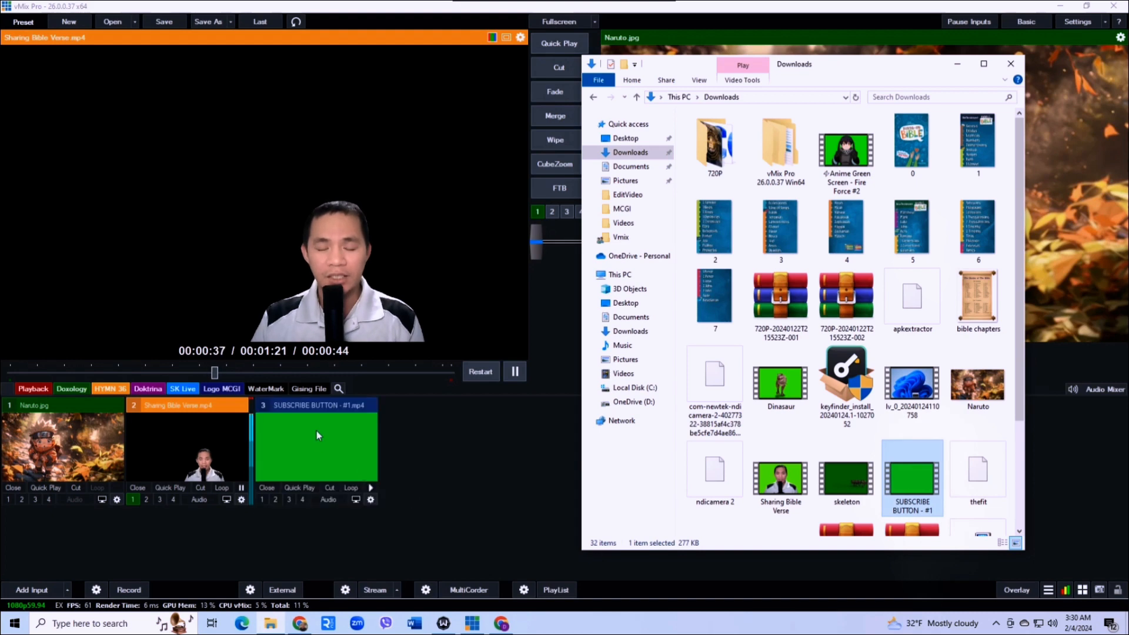
pyautogui.click(316, 430)
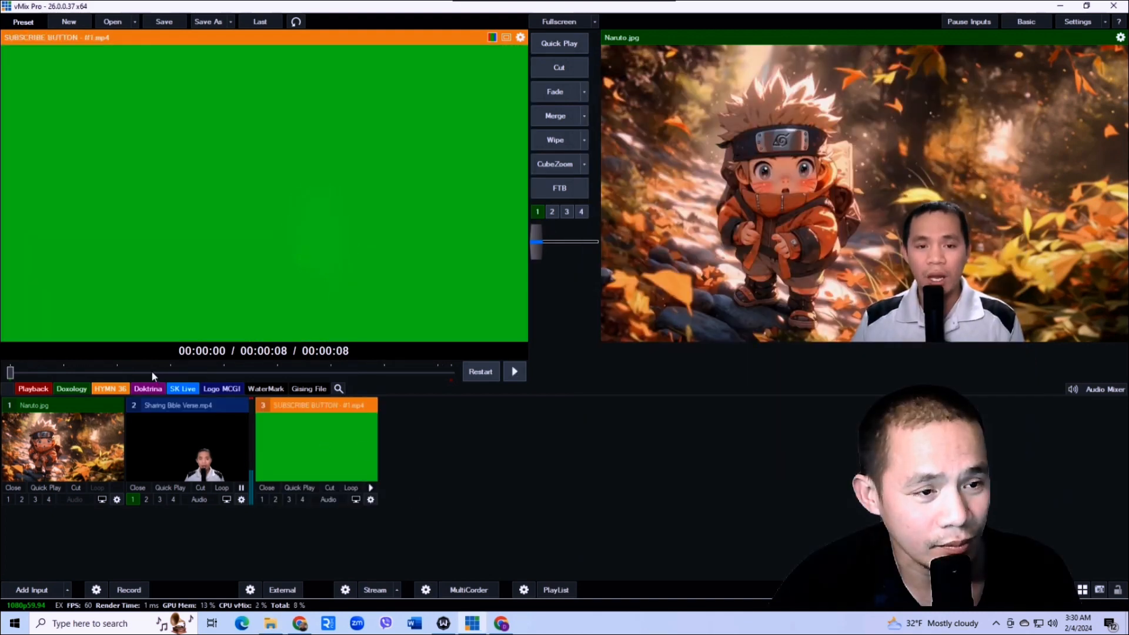
# Step: Scrub through the subscribe button clip, restart it and play it until its graphic appears
pyautogui.moveTo(10, 372); pyautogui.dragTo(158, 372)
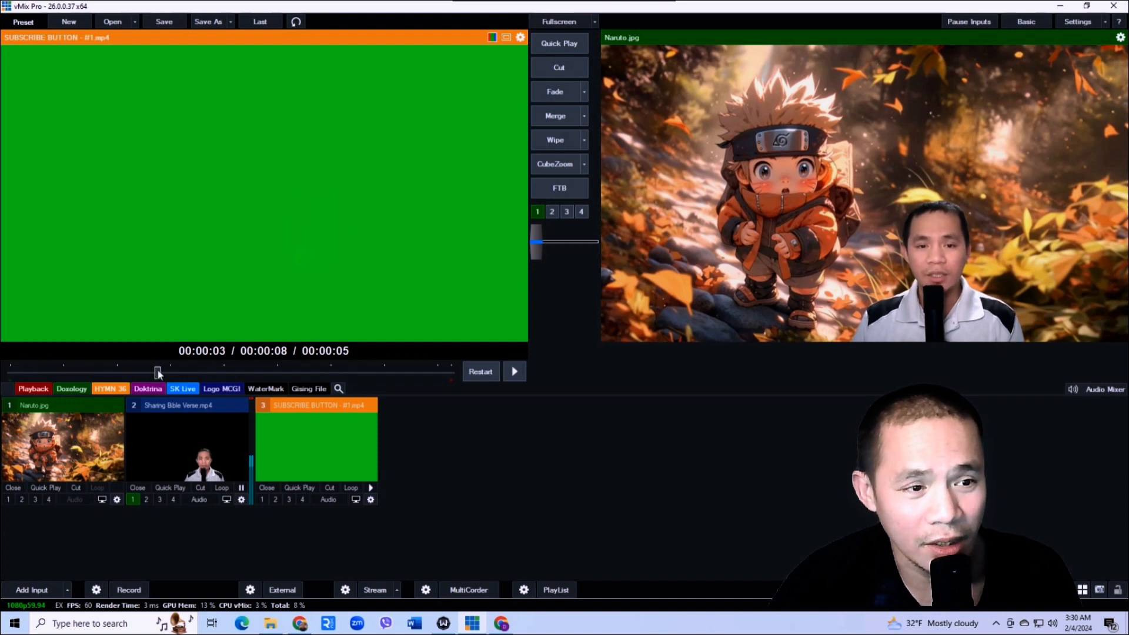
pyautogui.click(477, 372)
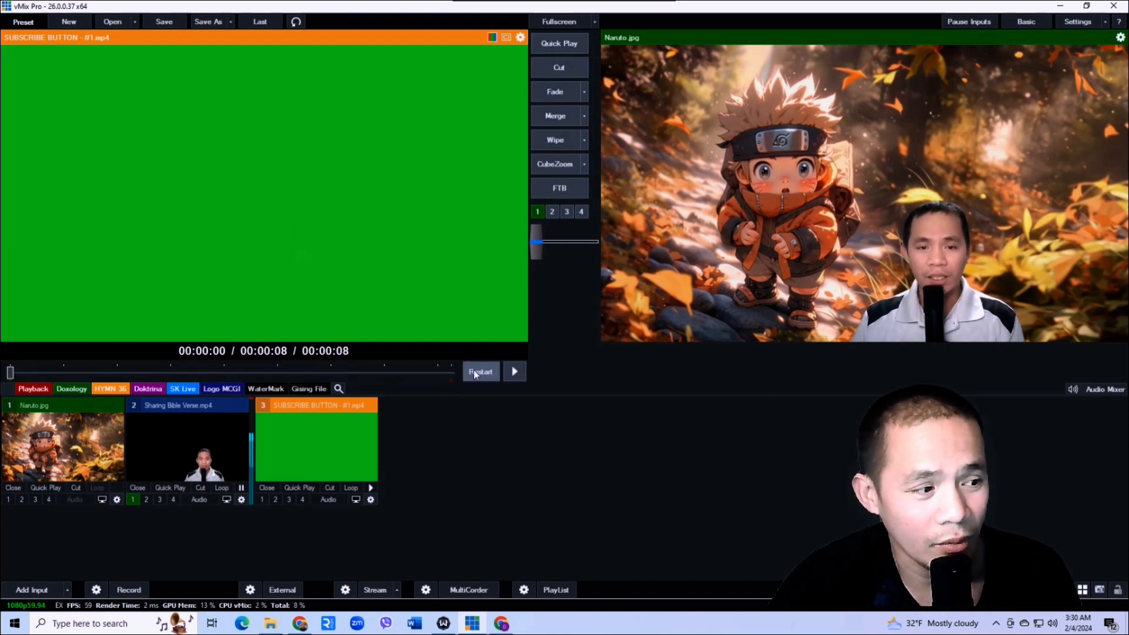
pyautogui.click(512, 371)
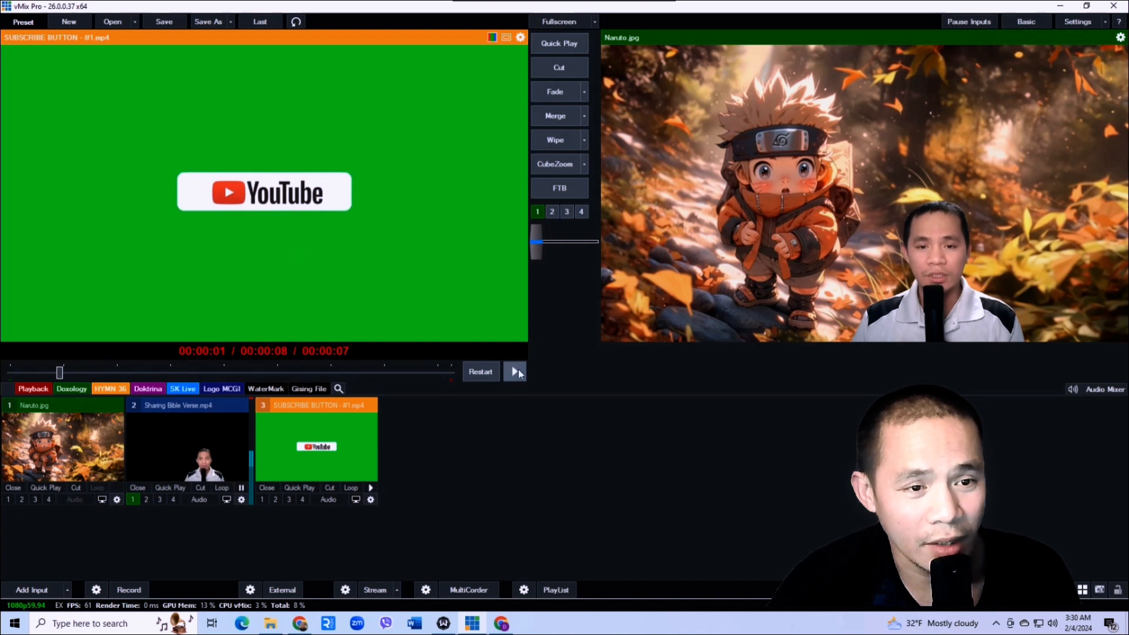
# Step: Key out the subscribe button clip's sampled green background with auto chroma key preset 1, and rewind the clip to its start
pyautogui.doubleClick(331, 431)
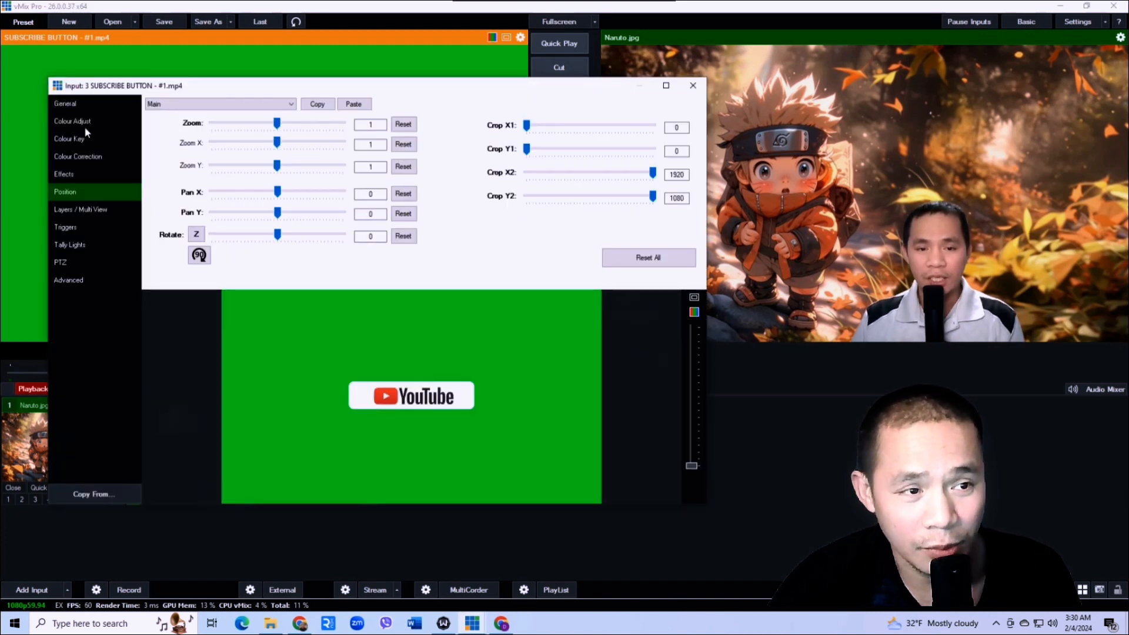
pyautogui.click(75, 141)
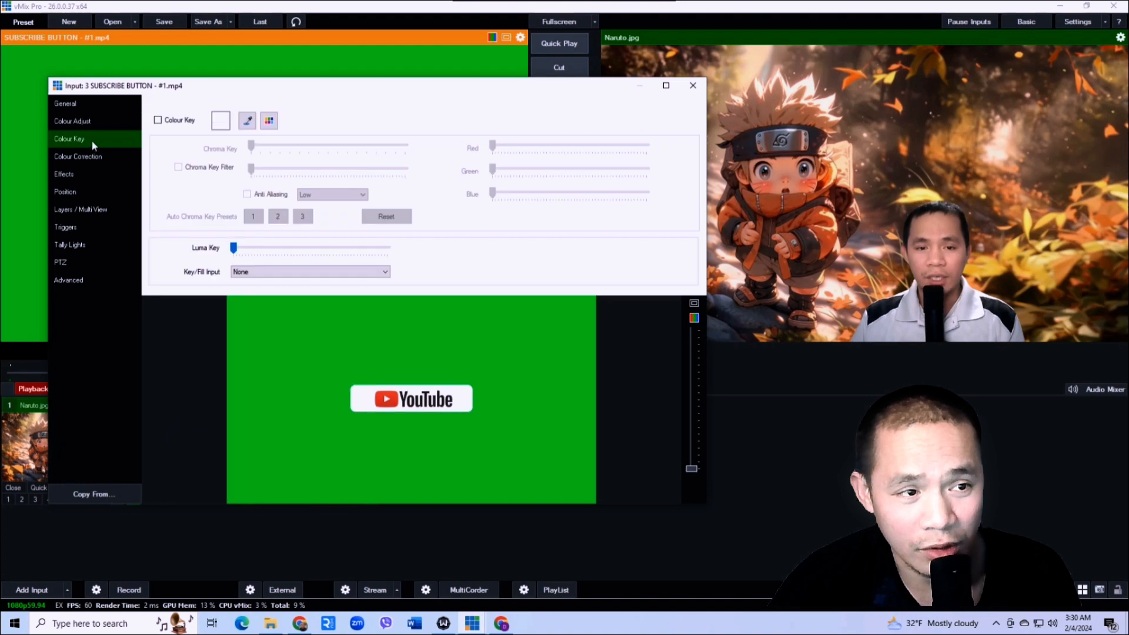
pyautogui.click(249, 122)
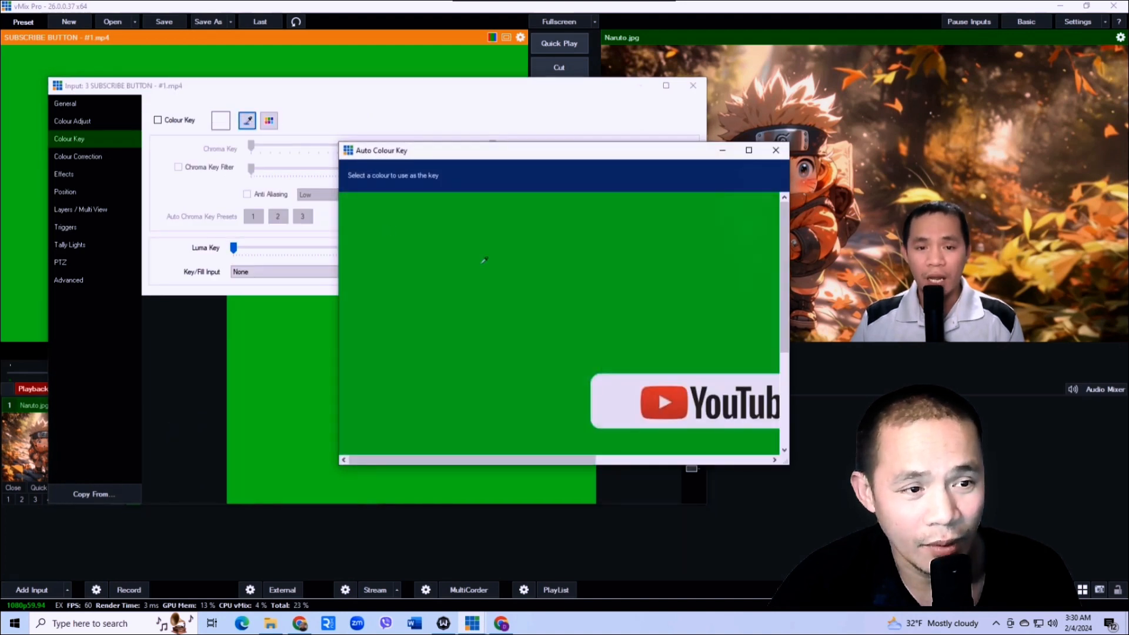
pyautogui.click(484, 259)
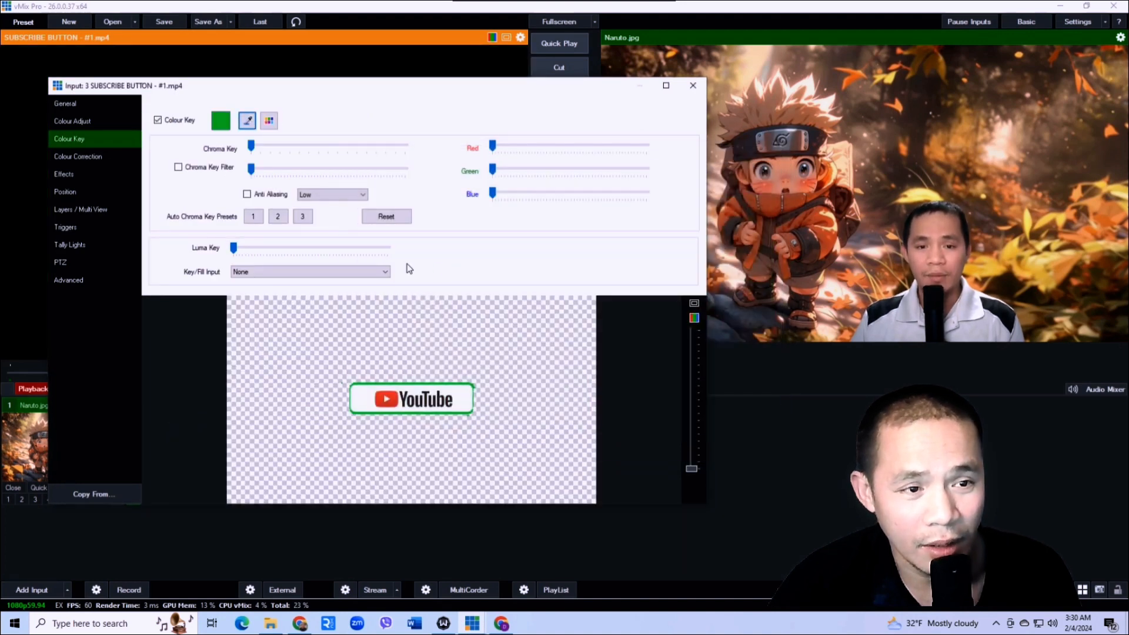
pyautogui.click(255, 217)
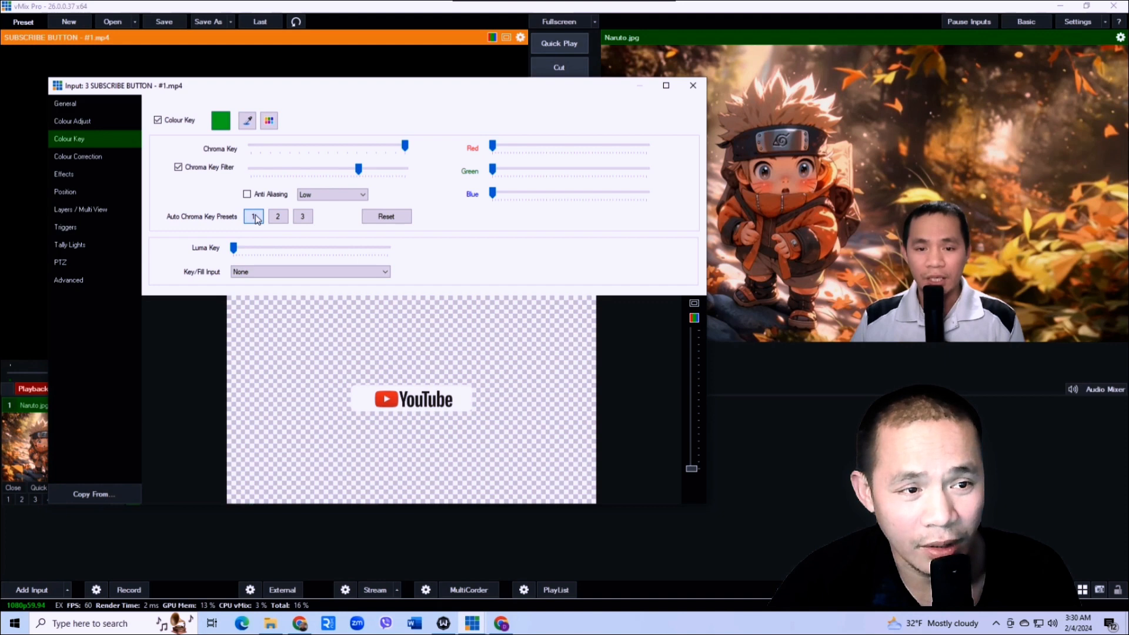
pyautogui.click(692, 86)
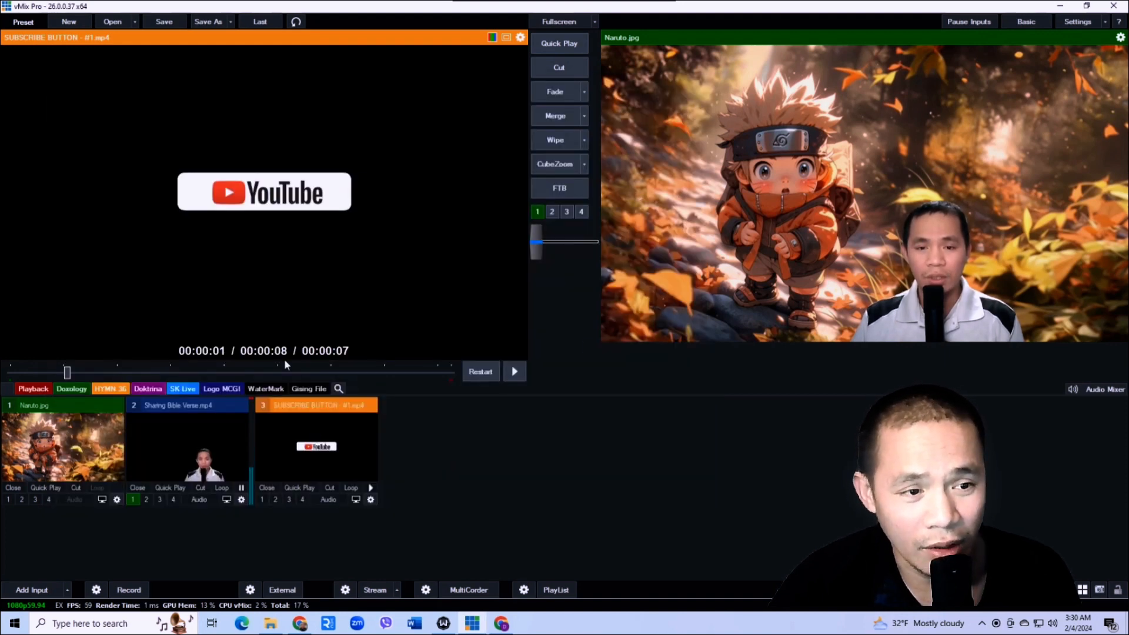
pyautogui.click(480, 371)
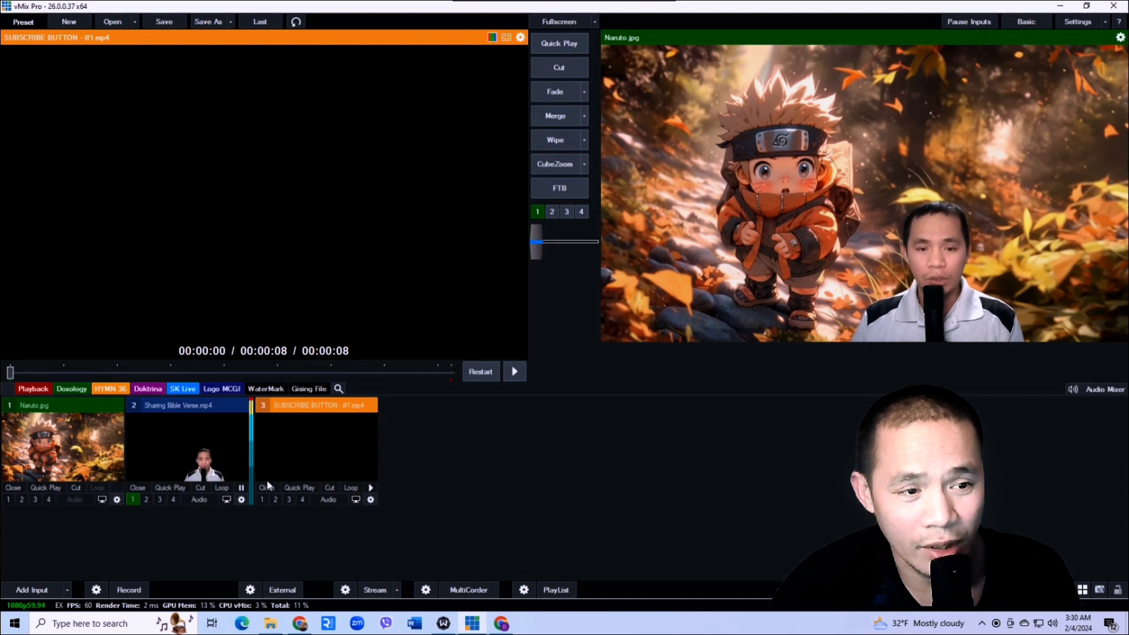
# Step: Show the keyed subscribe button clip over the background image on overlay channel 2
pyautogui.click(274, 499)
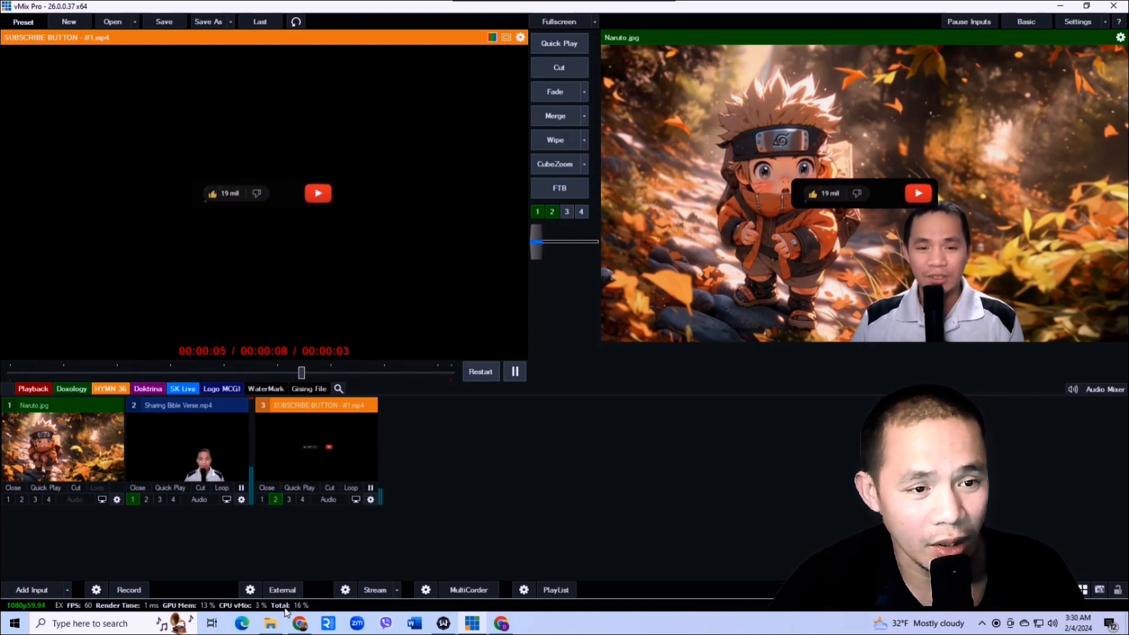
# Step: Add the Anime Green Screen - Fire Force #2 video from Downloads as the fourth input, load it in the preview and play it briefly
pyautogui.click(270, 623)
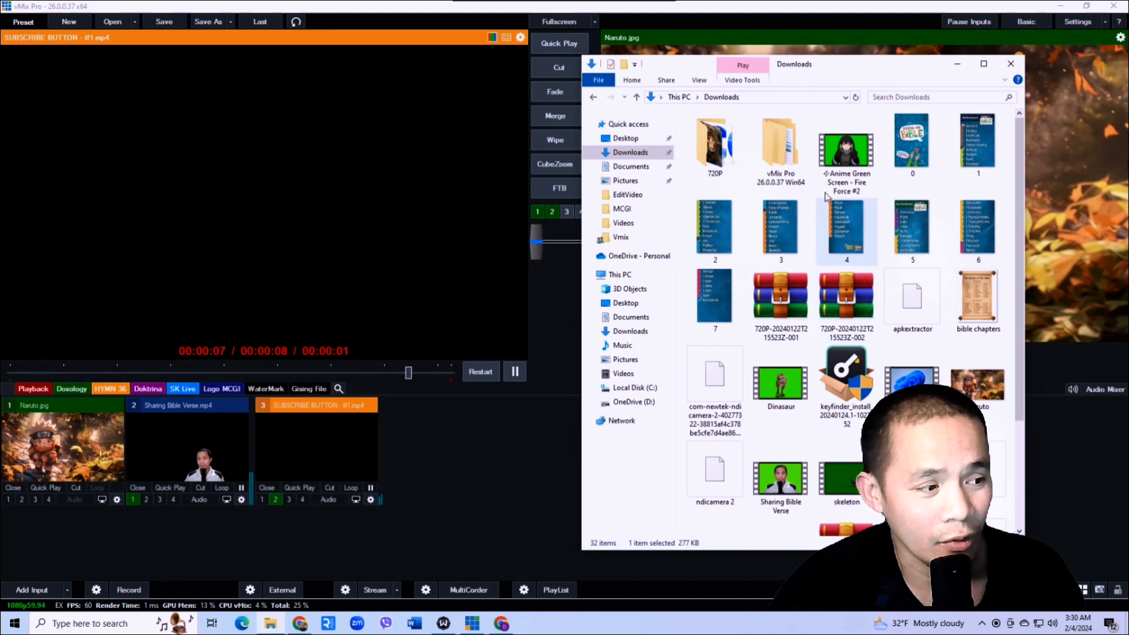
pyautogui.click(847, 152)
pyautogui.moveTo(841, 154); pyautogui.dragTo(496, 465)
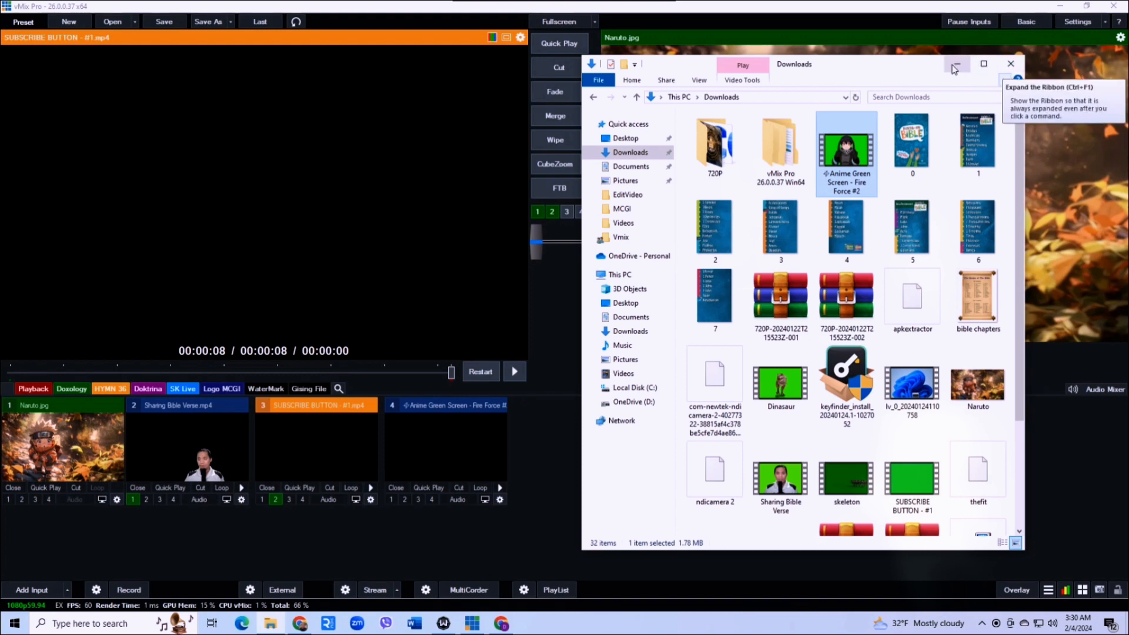
pyautogui.click(1010, 66)
pyautogui.click(467, 450)
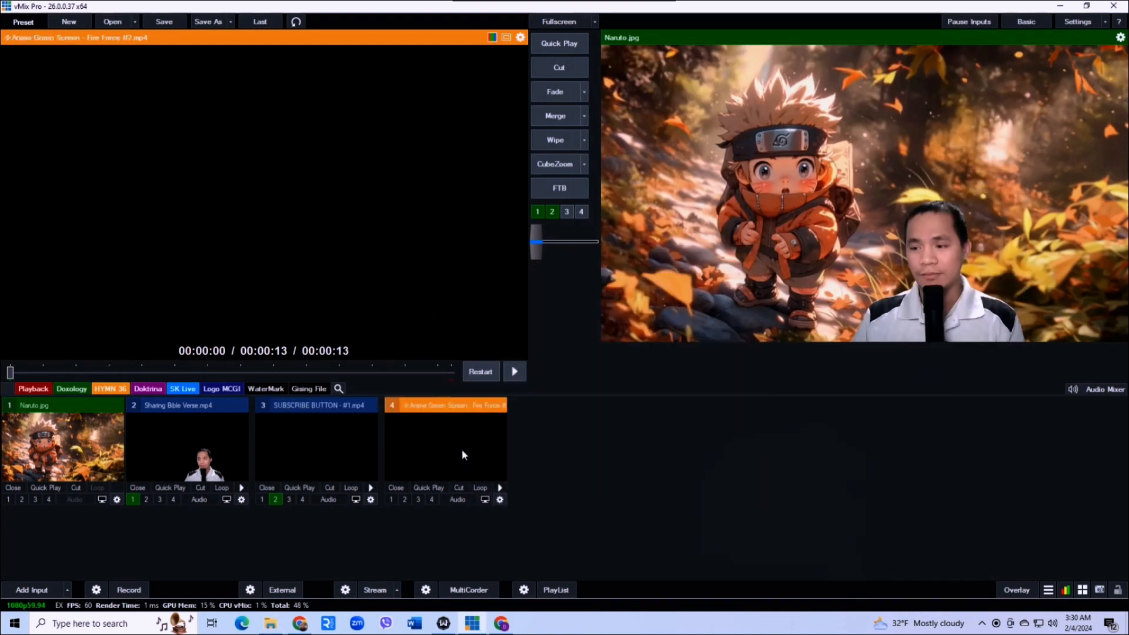
pyautogui.click(515, 372)
pyautogui.click(516, 372)
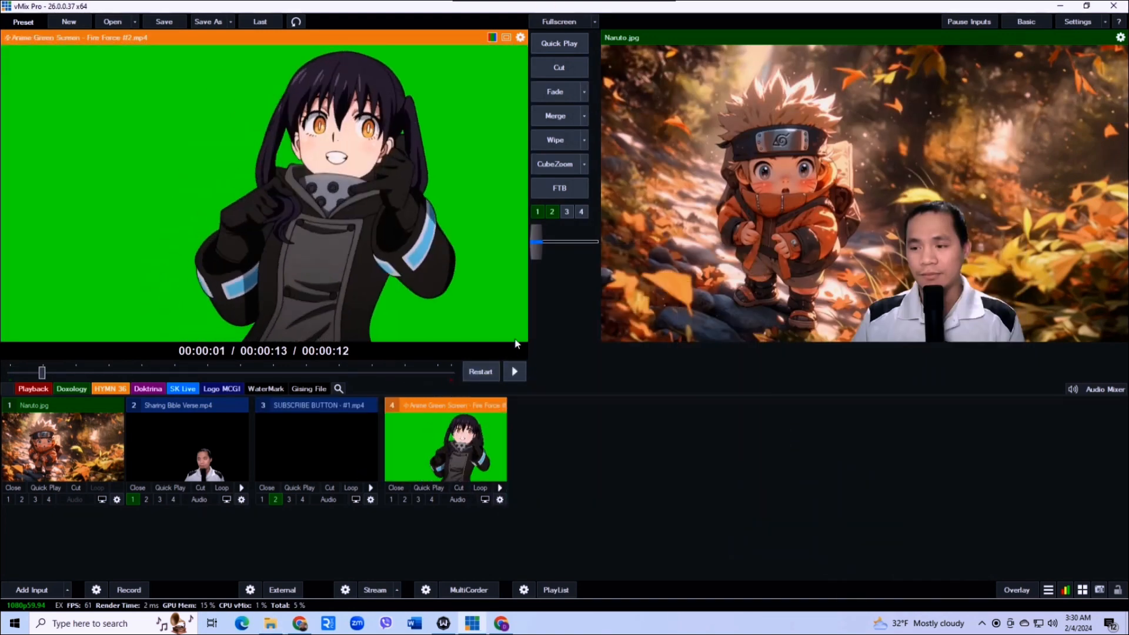
# Step: Key out the anime clip's sampled green background using auto chroma key preset 1
pyautogui.rightClick(440, 441)
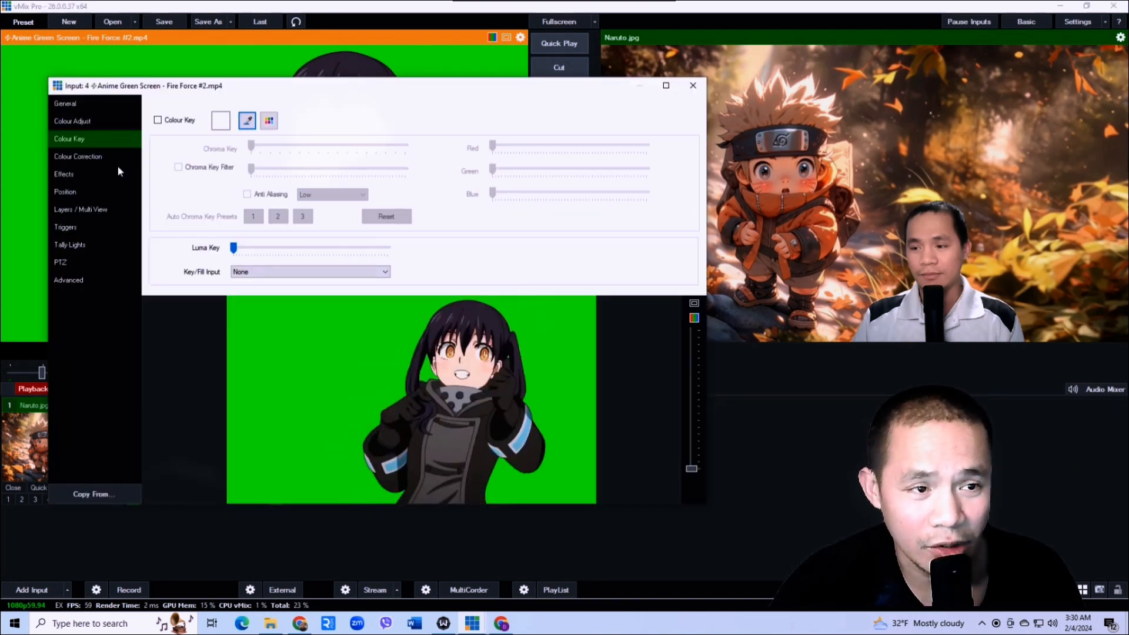
pyautogui.click(246, 120)
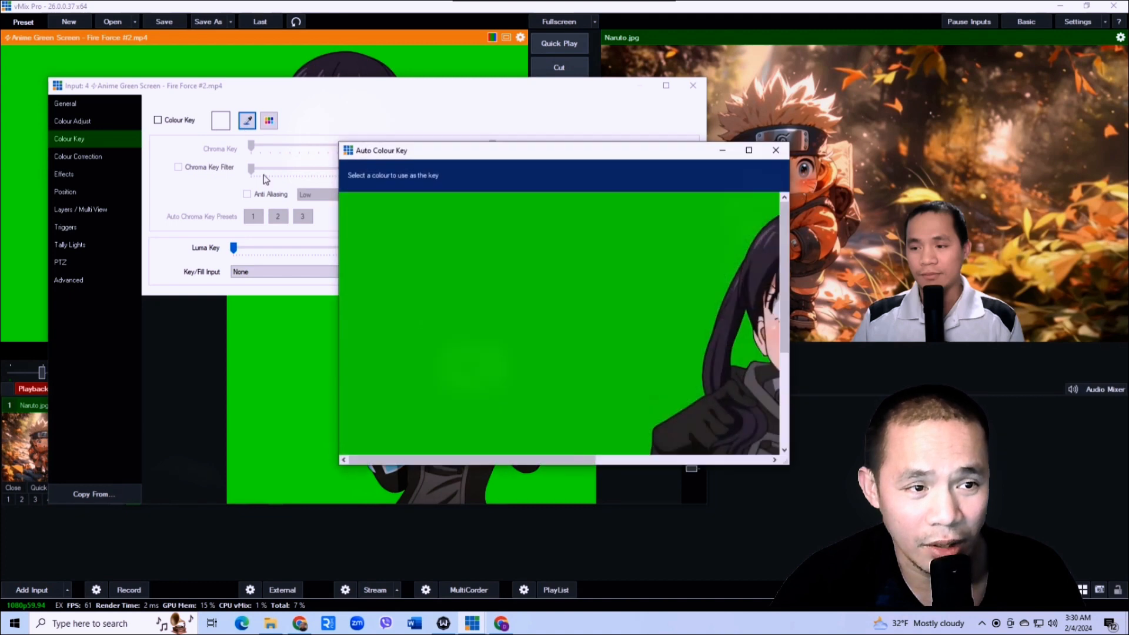
pyautogui.click(434, 301)
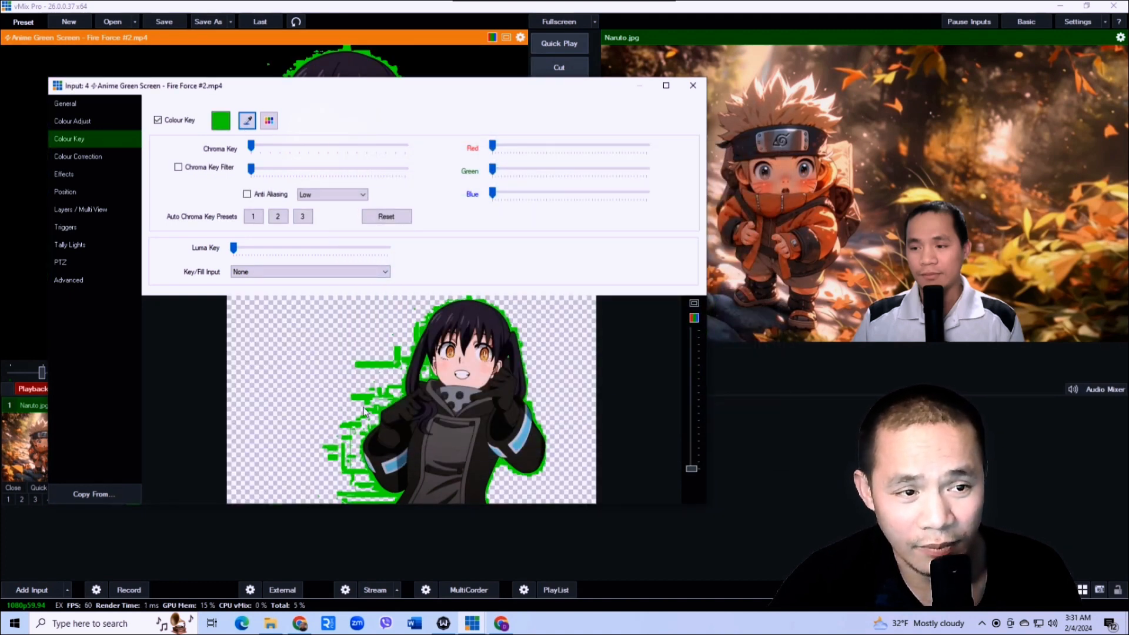
pyautogui.click(253, 217)
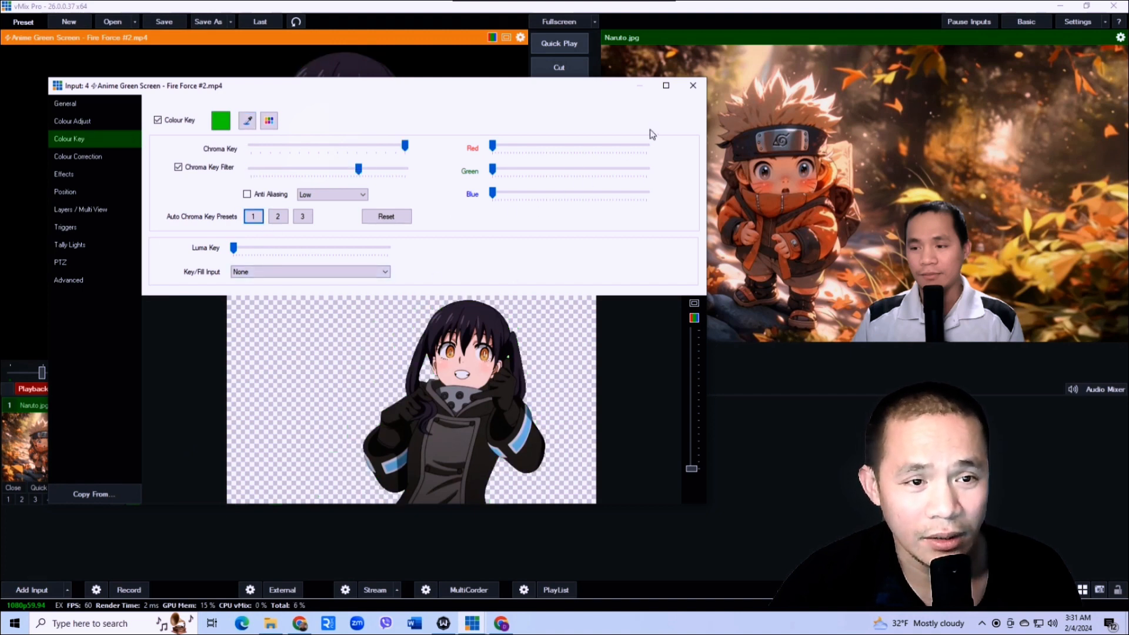
pyautogui.click(692, 86)
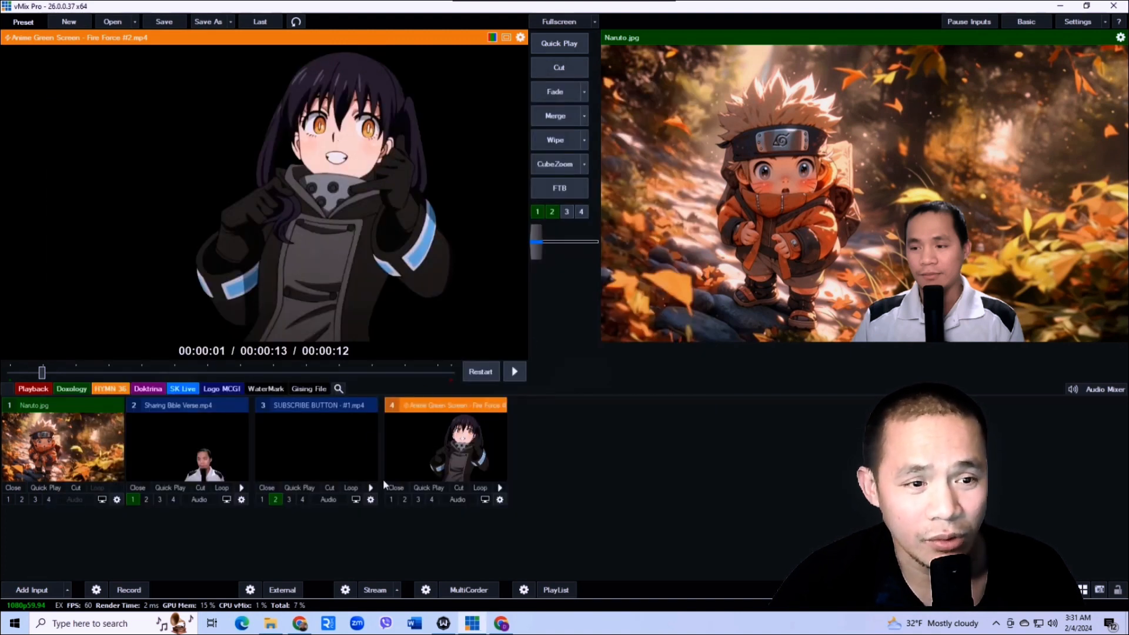
# Step: Show the keyed anime clip on overlay channel 3 and pause its playback
pyautogui.click(417, 498)
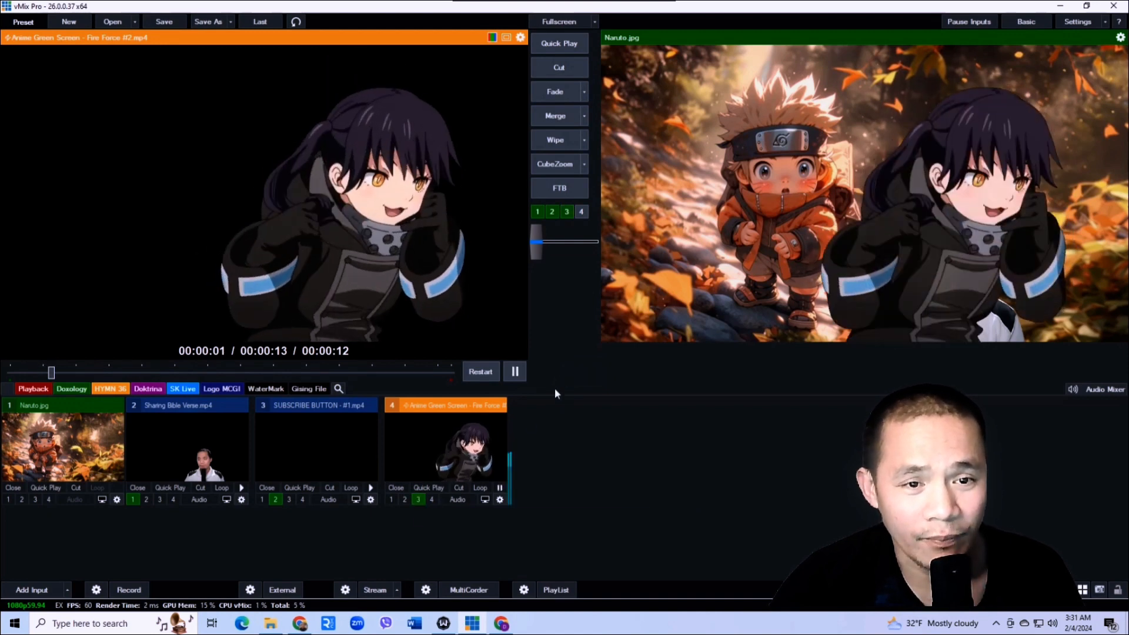
pyautogui.click(515, 371)
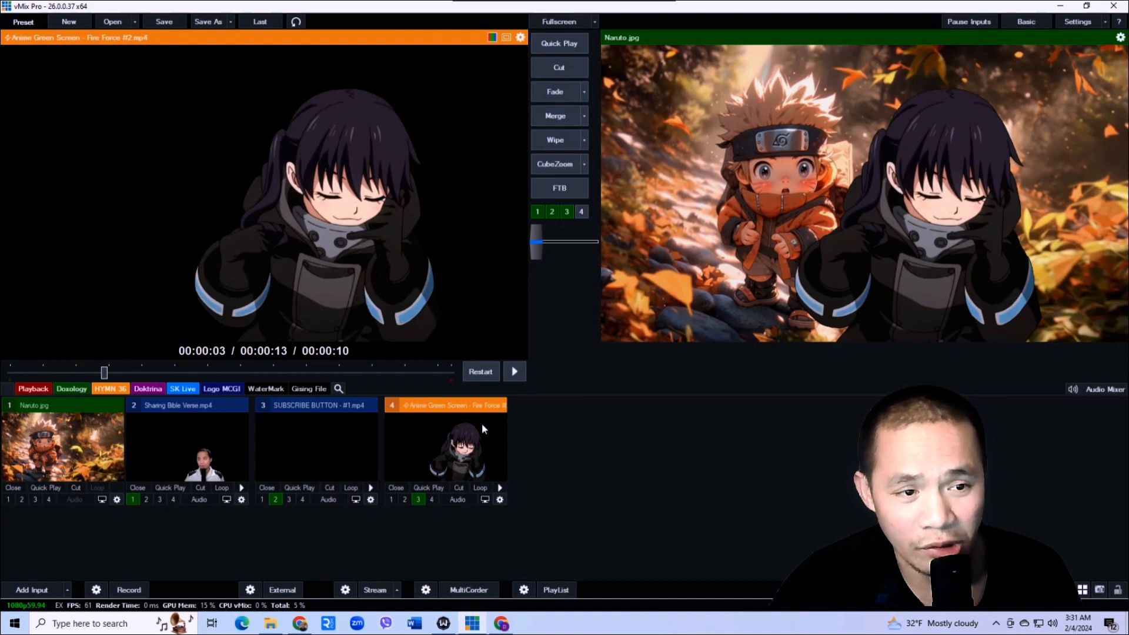
# Step: Shrink the anime clip to zoom 0.6385 and move it to the image's lower left, at about Pan X -0.736 and Pan Y -0.374
pyautogui.click(432, 439)
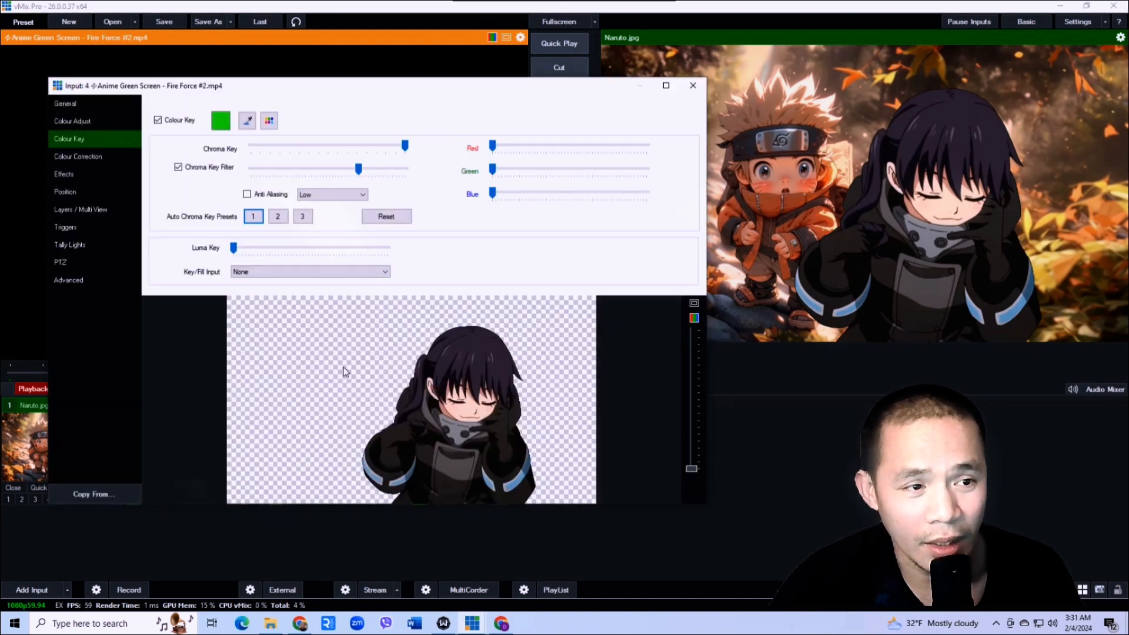
pyautogui.click(64, 194)
pyautogui.moveTo(486, 402); pyautogui.dragTo(346, 416)
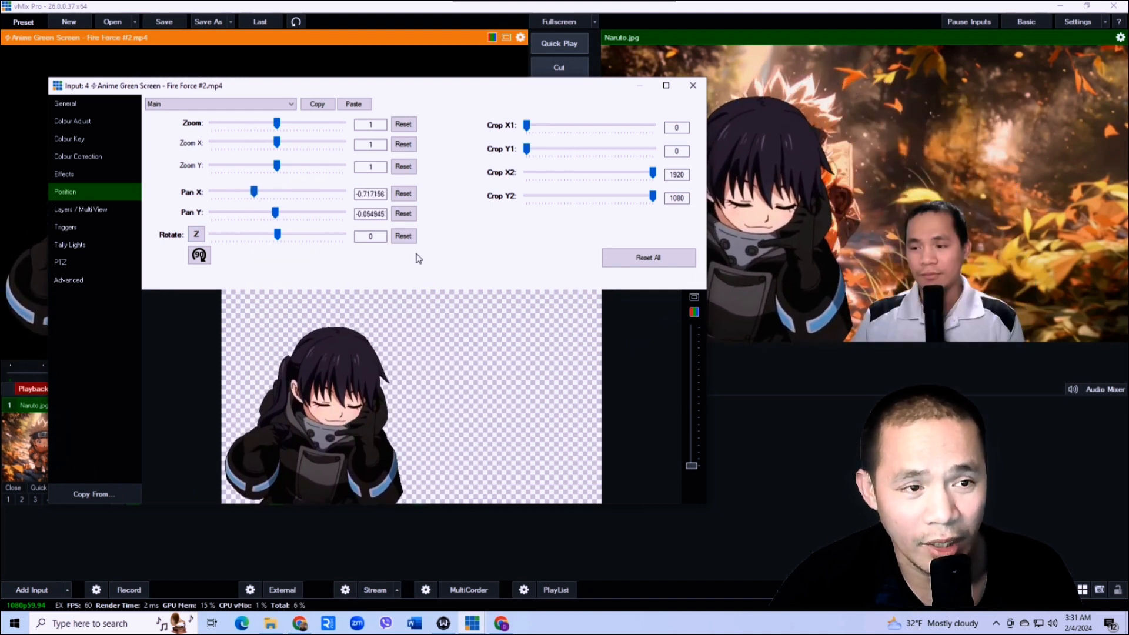
pyautogui.moveTo(277, 123); pyautogui.dragTo(253, 124)
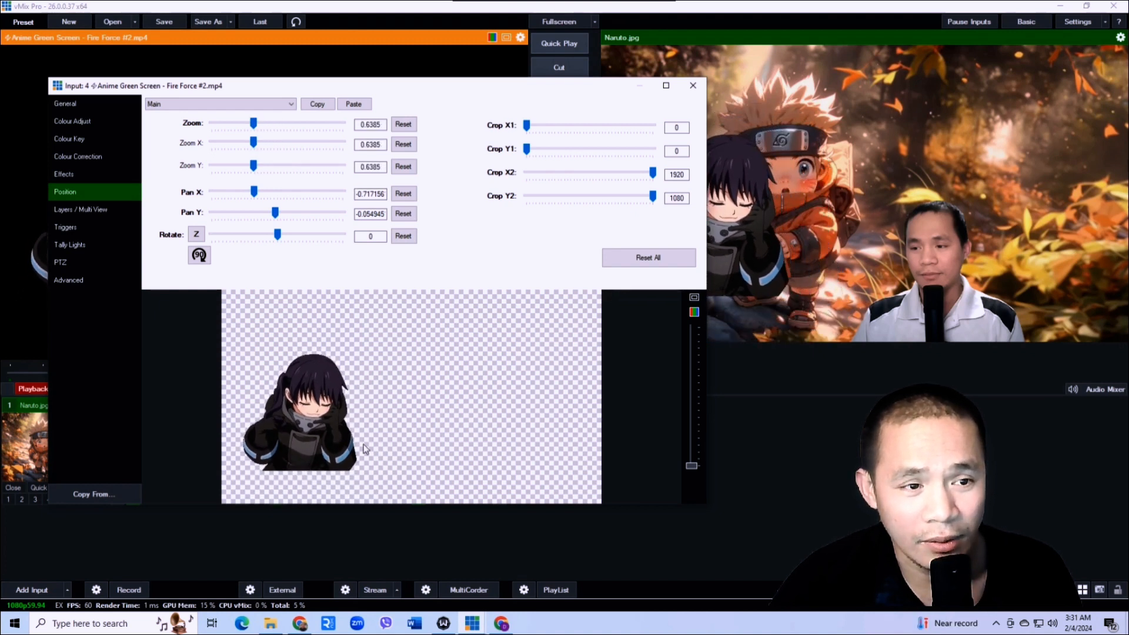
pyautogui.moveTo(315, 438); pyautogui.dragTo(308, 479)
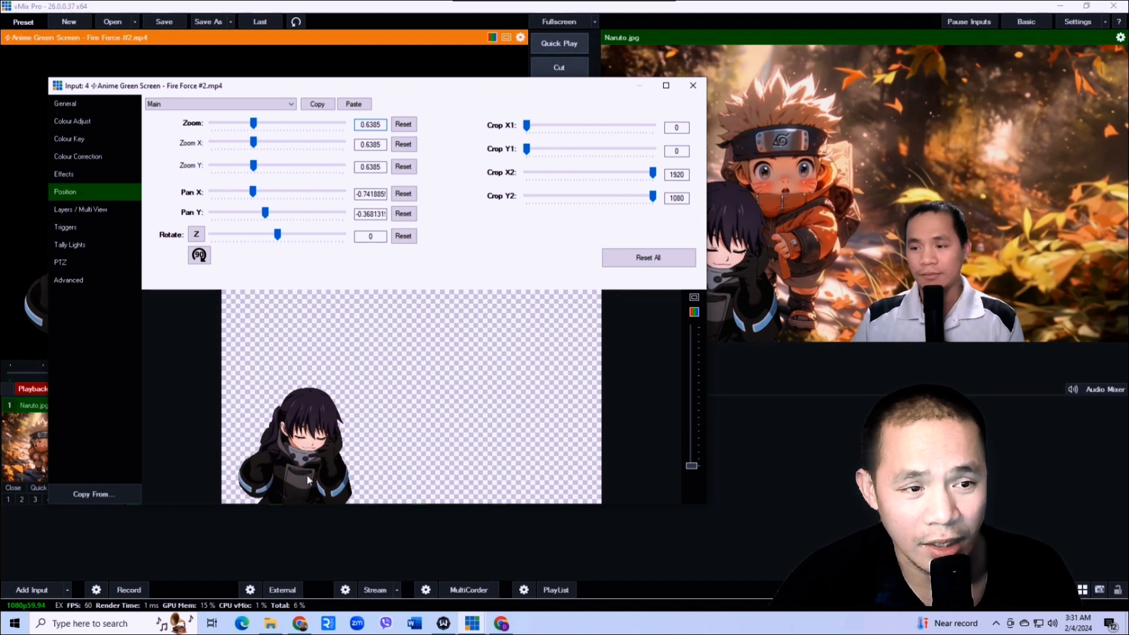
pyautogui.moveTo(545, 90); pyautogui.dragTo(426, 91)
pyautogui.moveTo(183, 451)
pyautogui.mouseDown()
pyautogui.moveTo(190, 441)
pyautogui.moveTo(182, 451)
pyautogui.mouseUp()
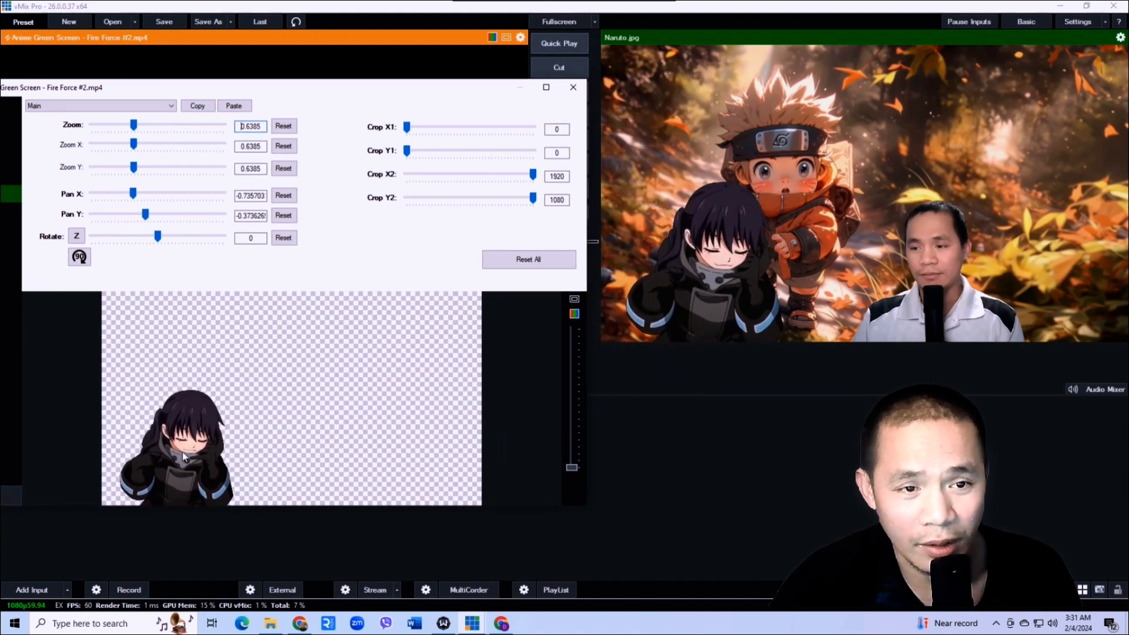
pyautogui.click(573, 87)
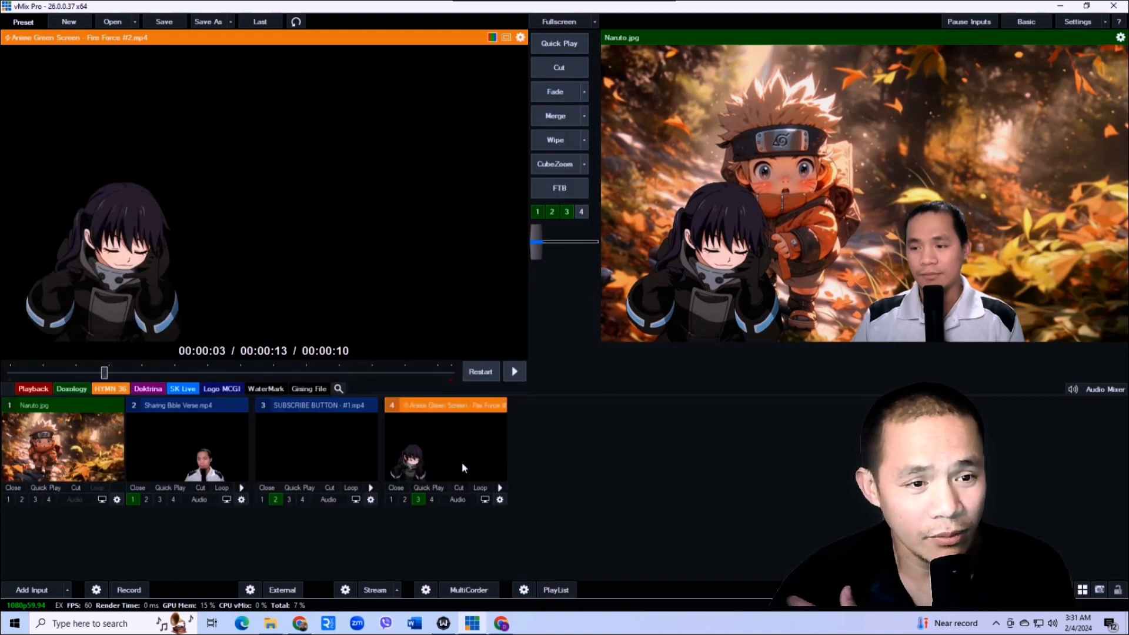
# Step: Rewind the anime, subscribe button and Bible verse clips to their starts, and take their overlays off the output
pyautogui.click(477, 375)
pyautogui.click(312, 462)
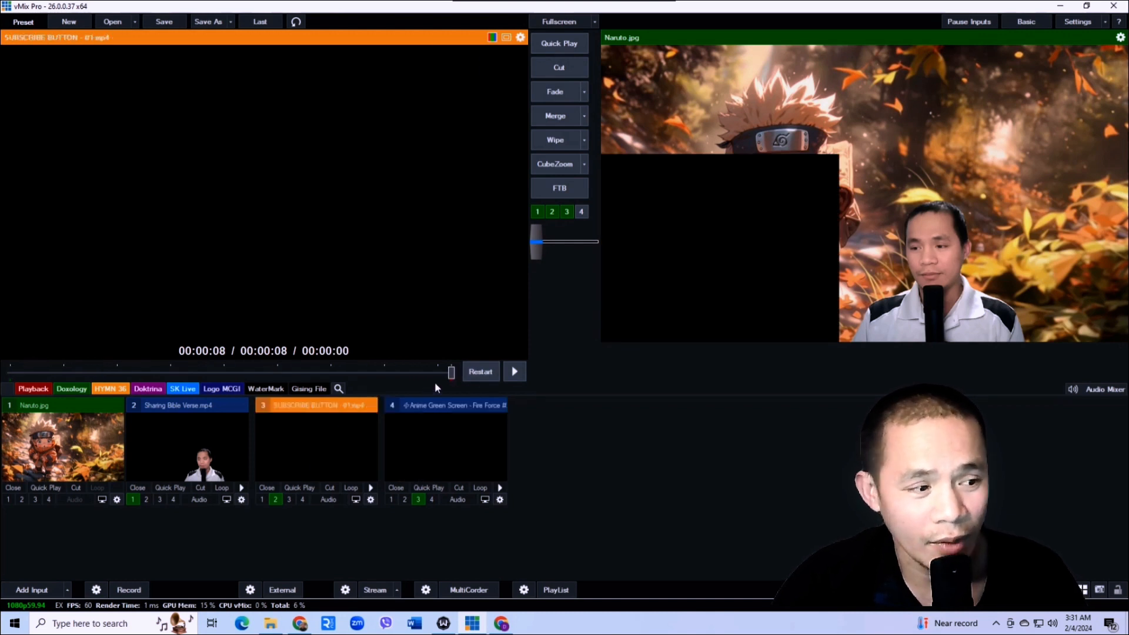
pyautogui.click(197, 445)
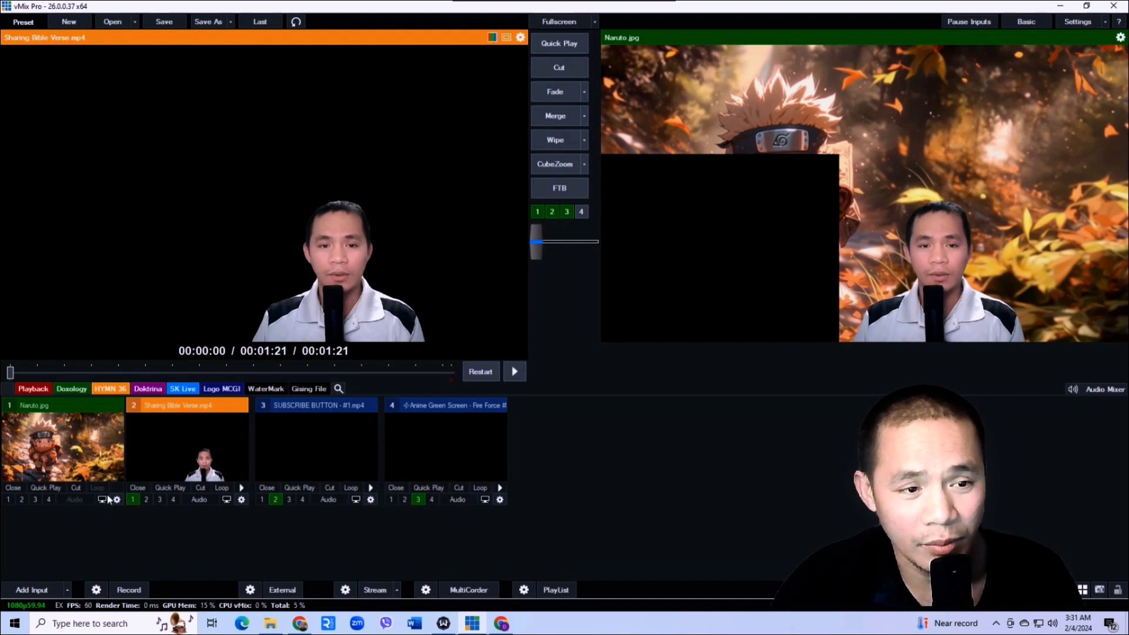
pyautogui.click(418, 499)
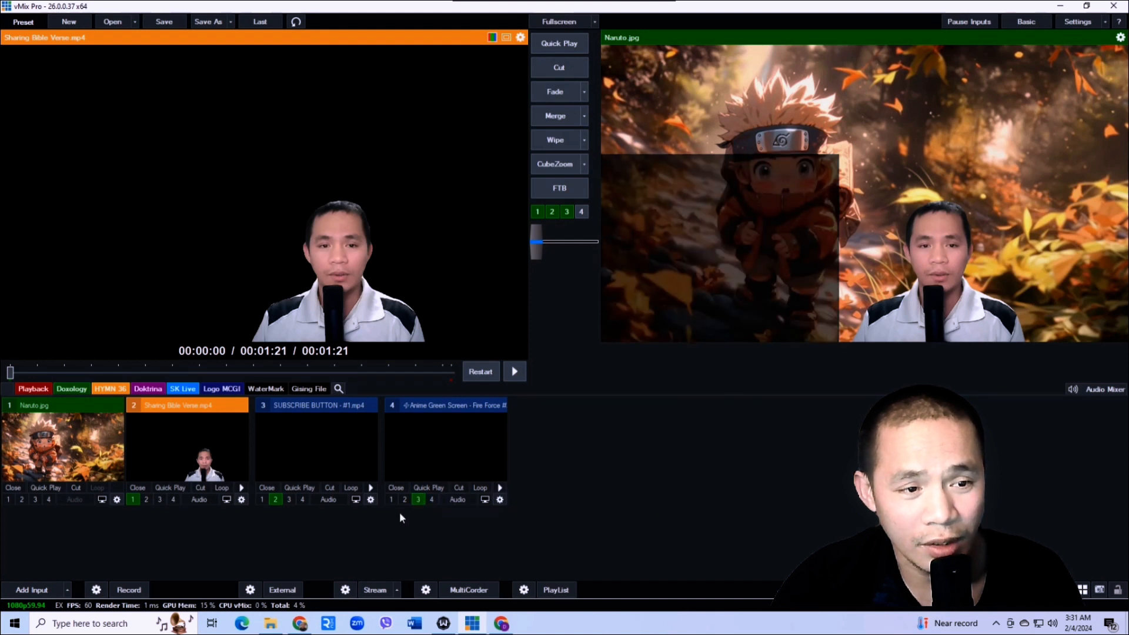
pyautogui.click(276, 499)
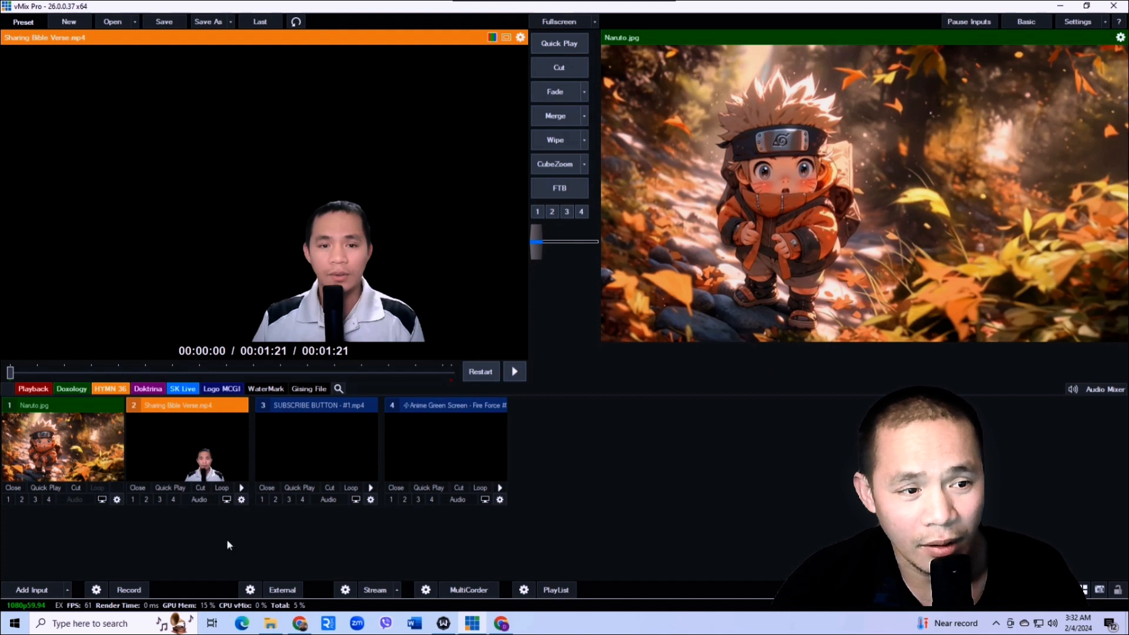
# Step: Start recording the output to capture.mp4 with the existing recording settings
pyautogui.click(124, 592)
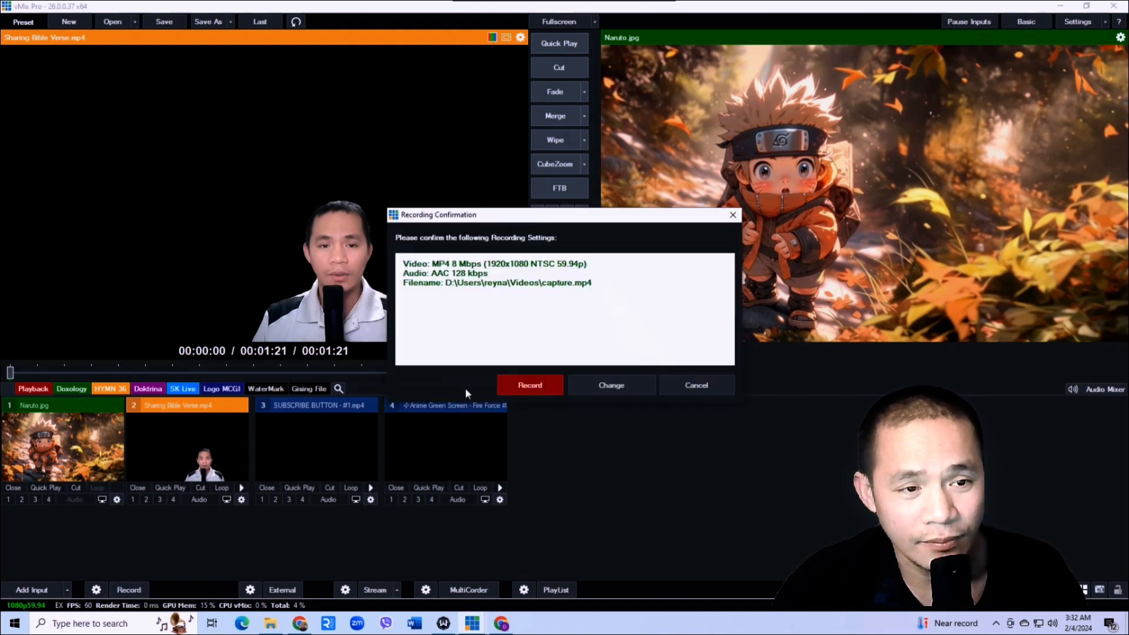
pyautogui.click(538, 387)
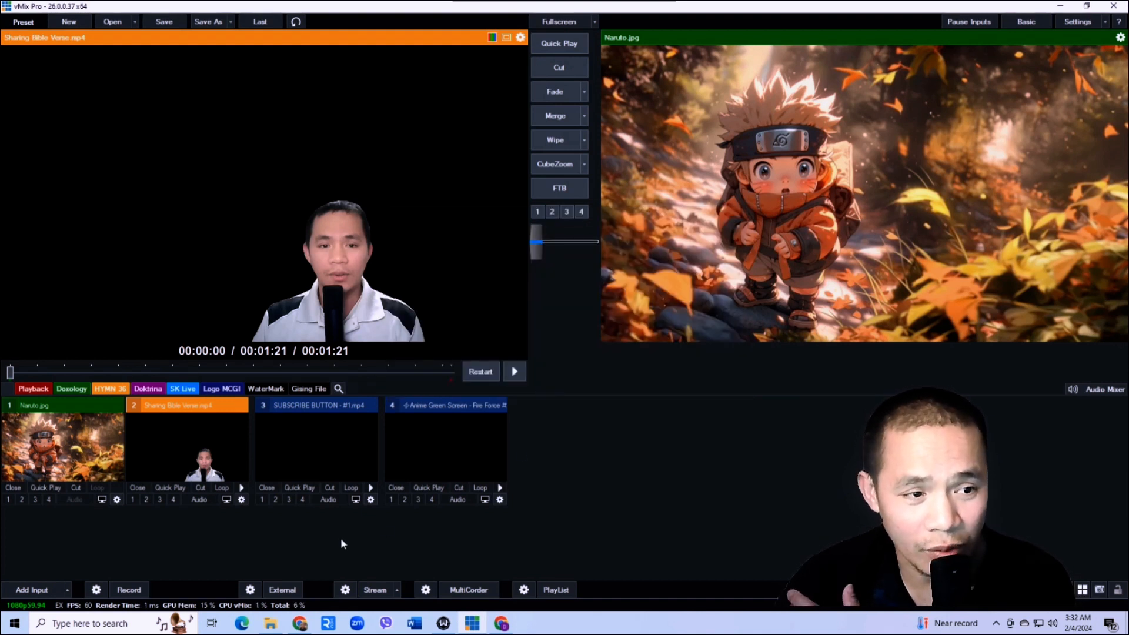
# Step: Bring in the Bible verse, subscribe button and anime clips on overlays 1, 2 and 3, and turn on the anime clip's audio
pyautogui.click(132, 499)
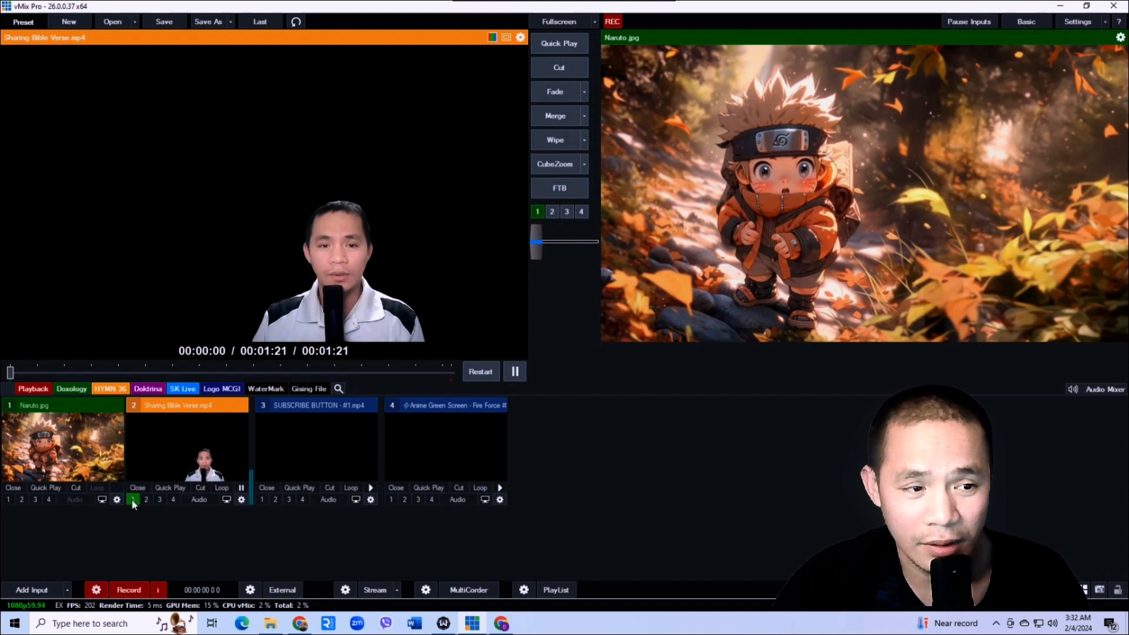
pyautogui.click(276, 500)
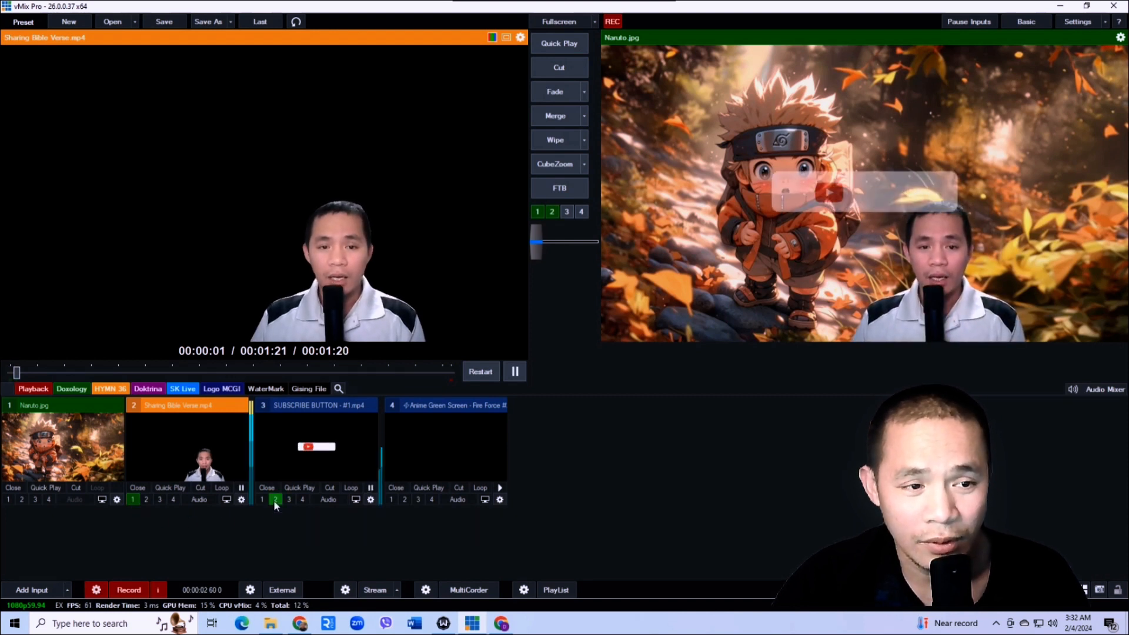
pyautogui.click(418, 499)
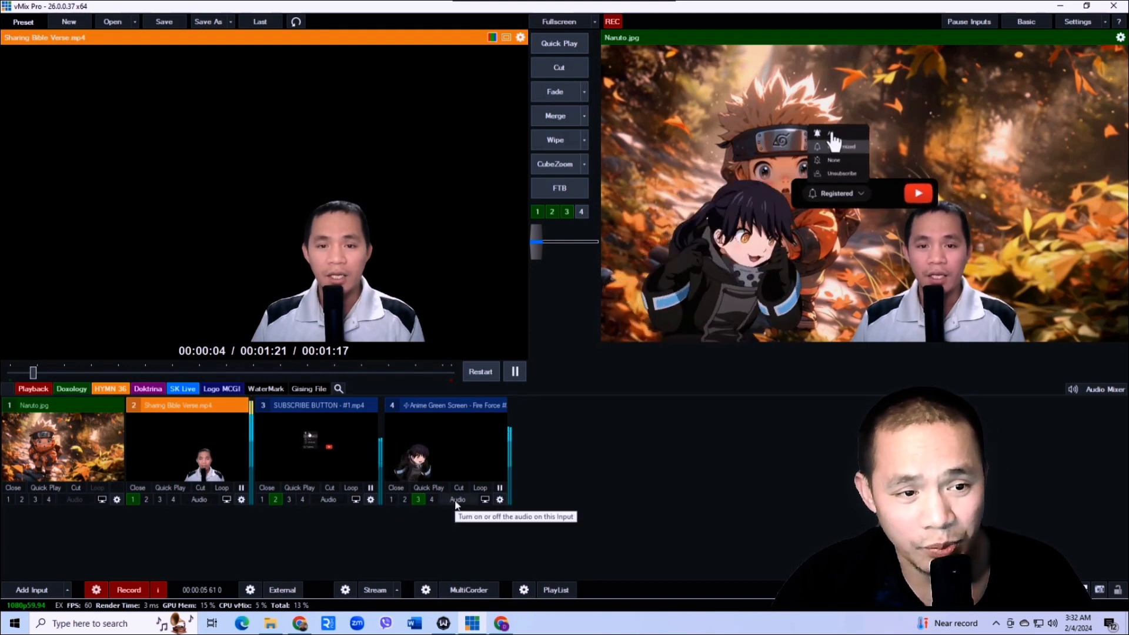
pyautogui.click(456, 500)
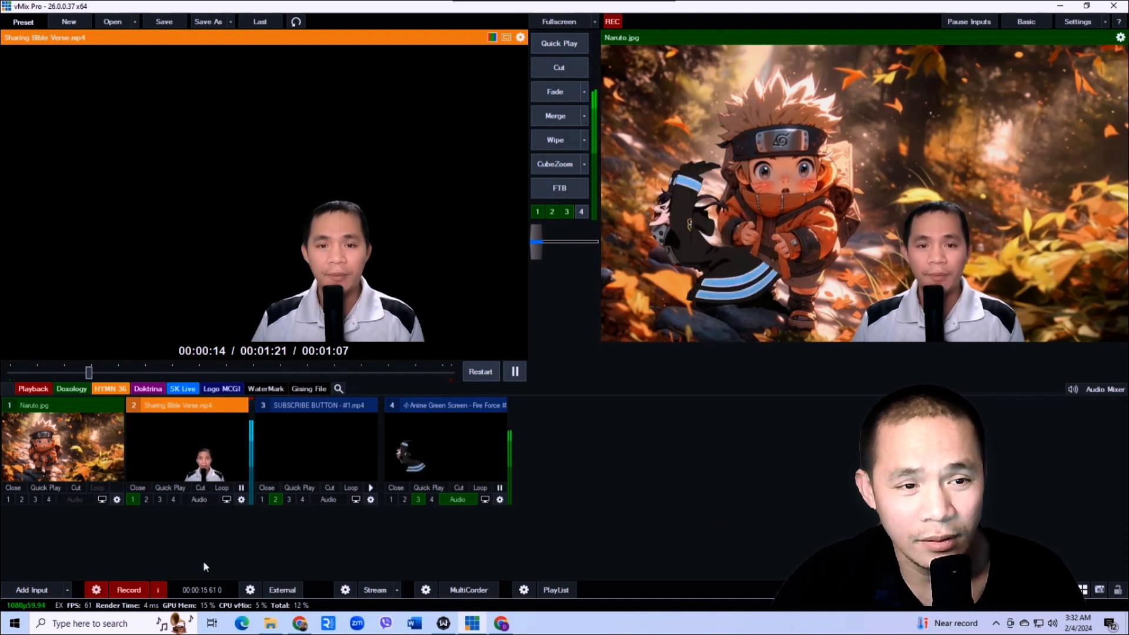
# Step: Stop the recording and pause the Sharing Bible Verse clip
pyautogui.click(133, 590)
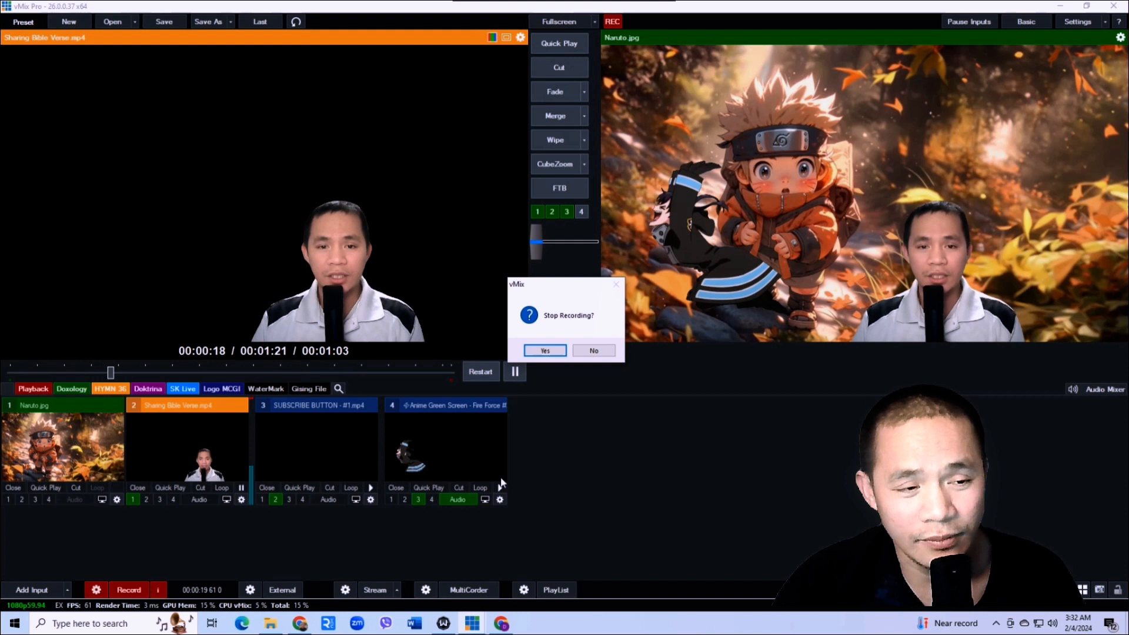
pyautogui.click(545, 350)
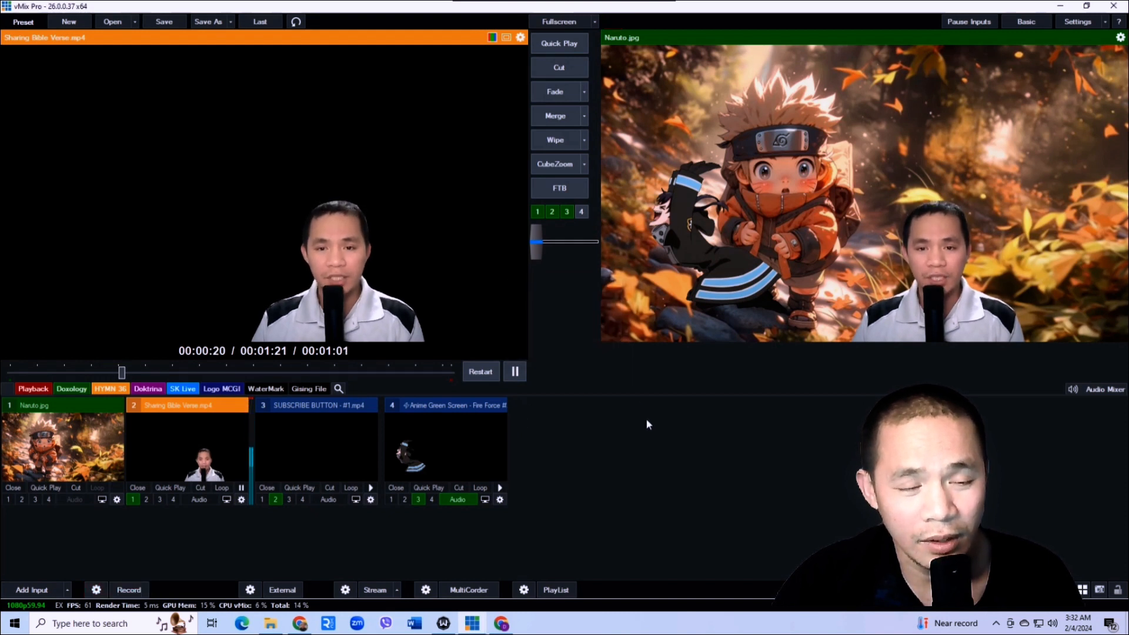
pyautogui.click(515, 371)
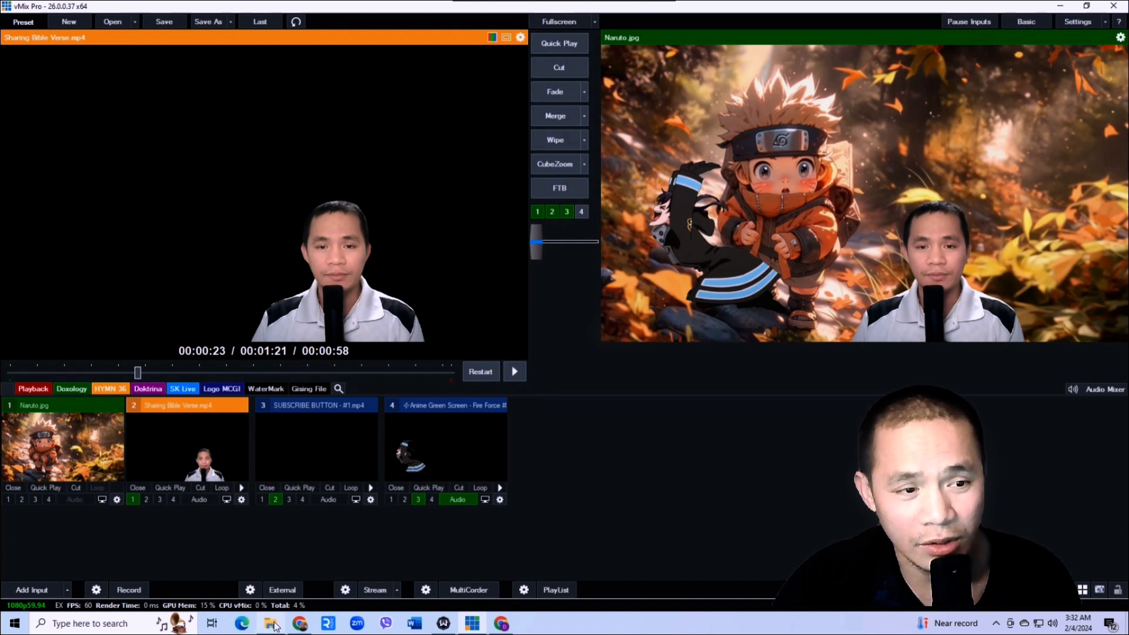
# Step: Copy the folder part of the capture.mp4 path from the recording setup's filename
pyautogui.click(97, 590)
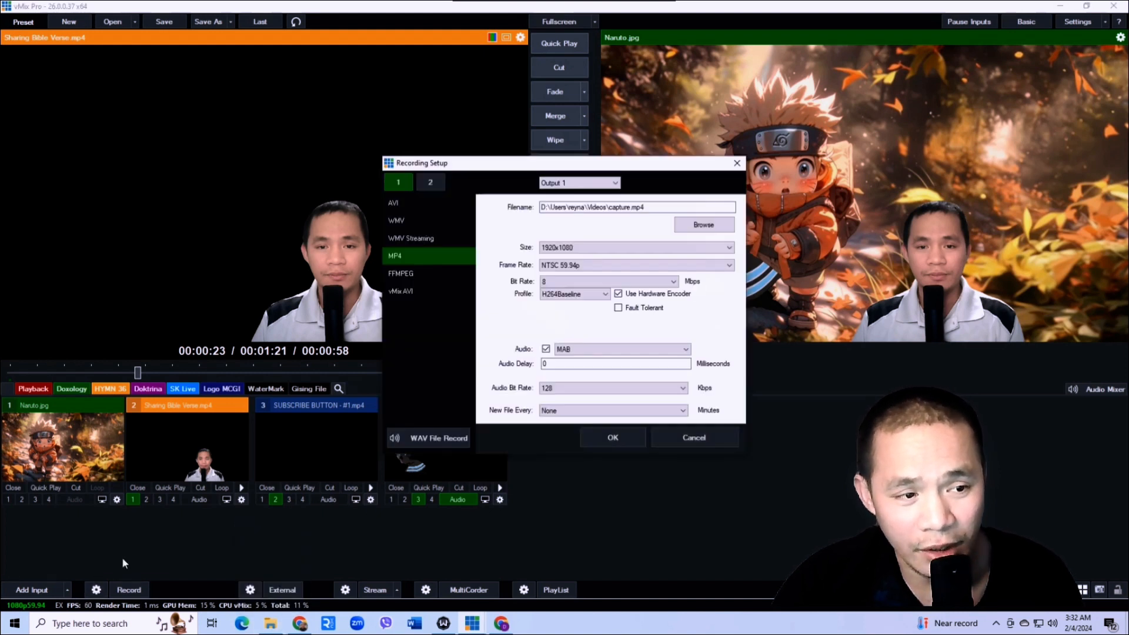
pyautogui.click(609, 206)
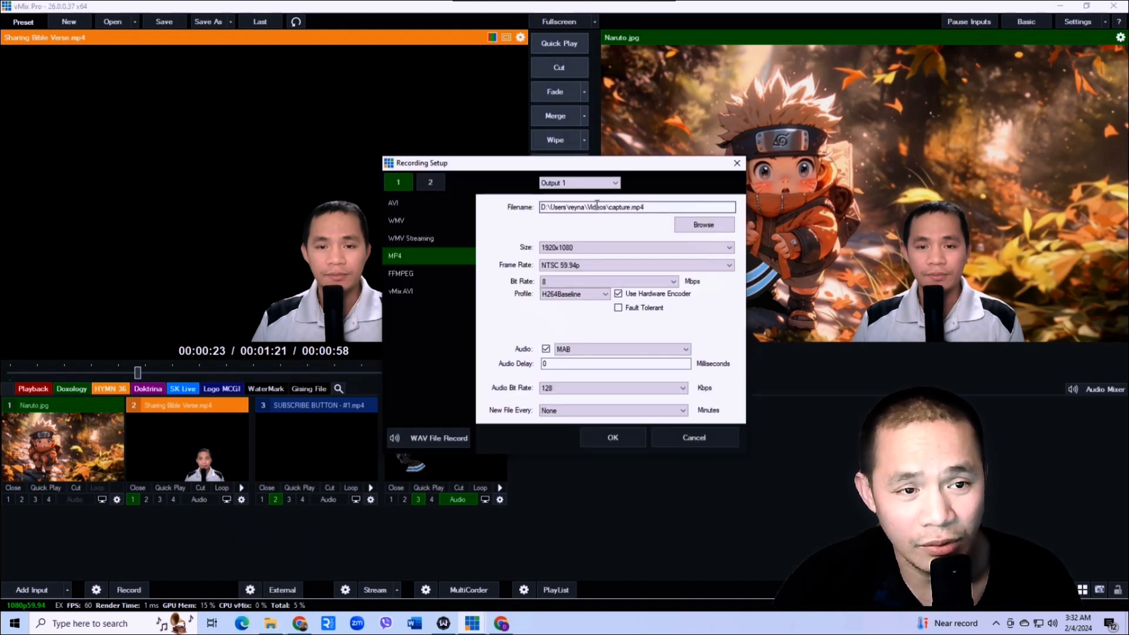
pyautogui.rightClick(550, 207)
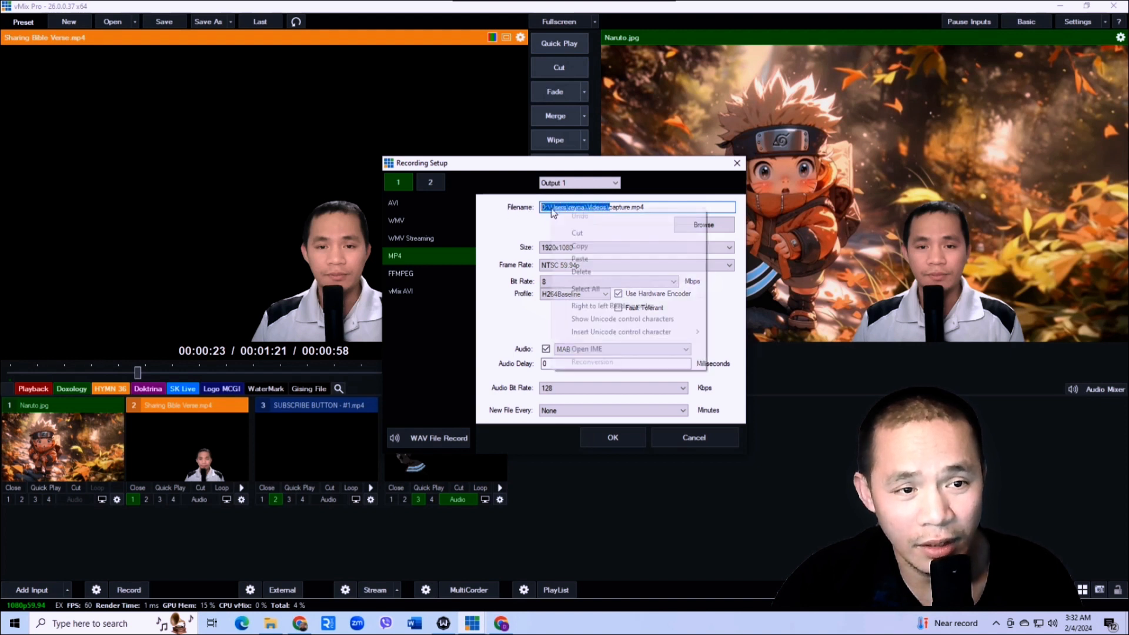
pyautogui.click(553, 243)
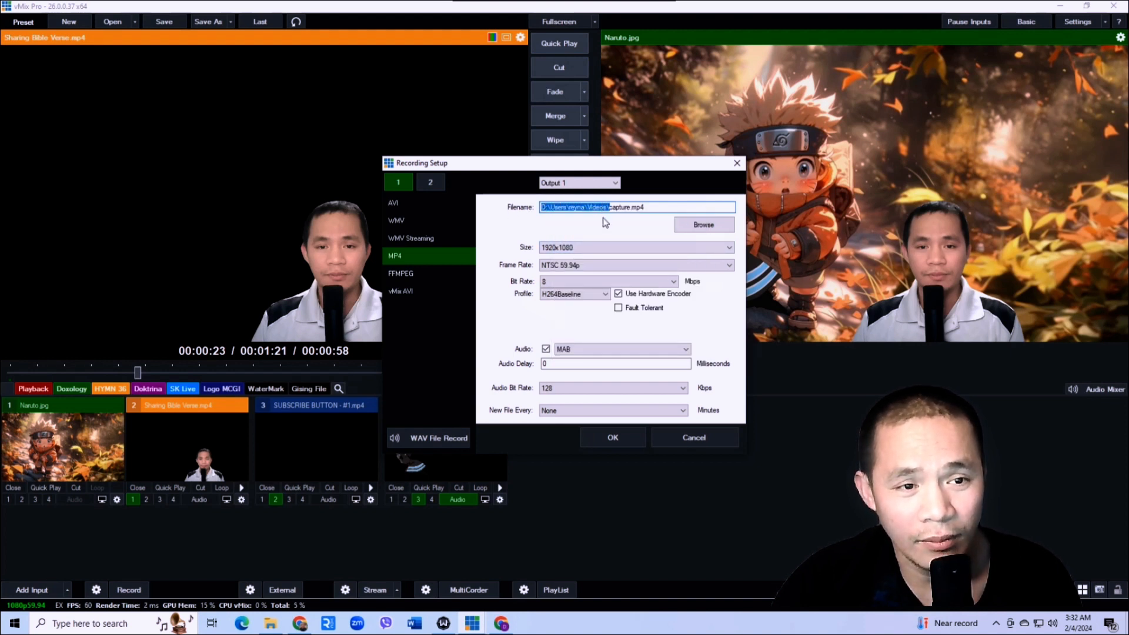
# Step: Close the recording setup, switch to File Explorer and go to the Videos folder using the copied path
pyautogui.click(737, 163)
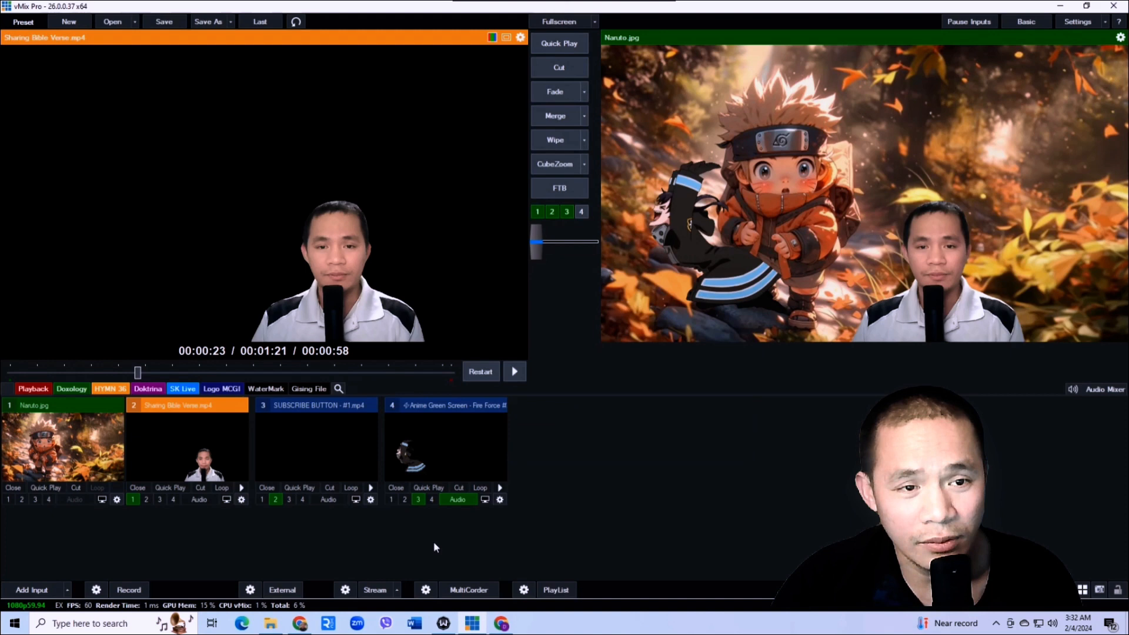
pyautogui.click(277, 621)
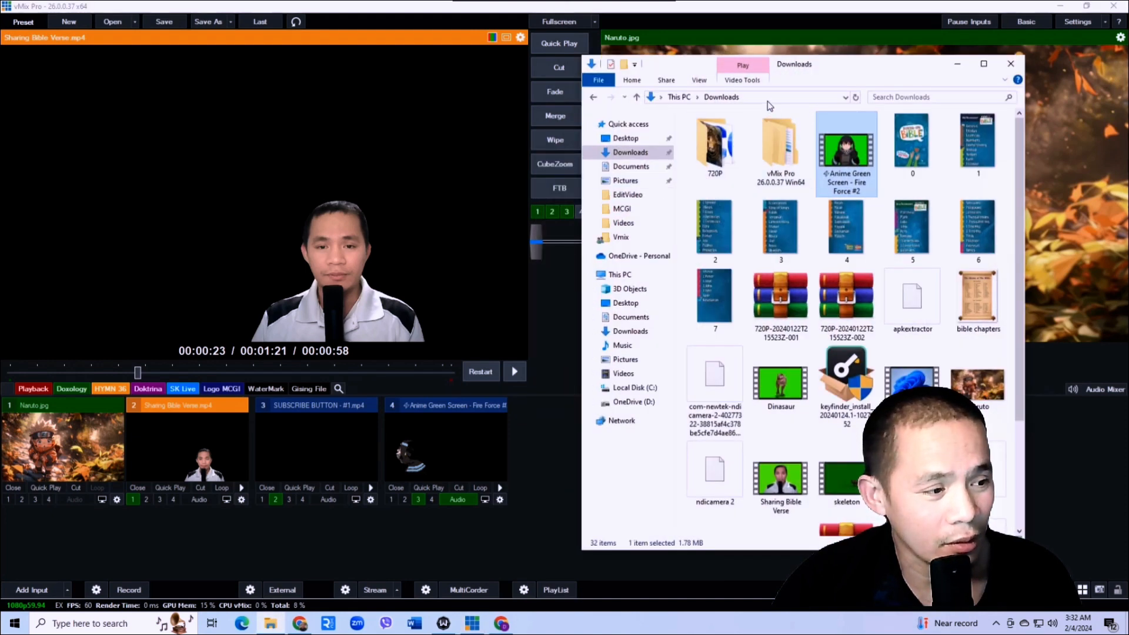
pyautogui.moveTo(816, 69); pyautogui.dragTo(661, 83)
pyautogui.click(608, 112)
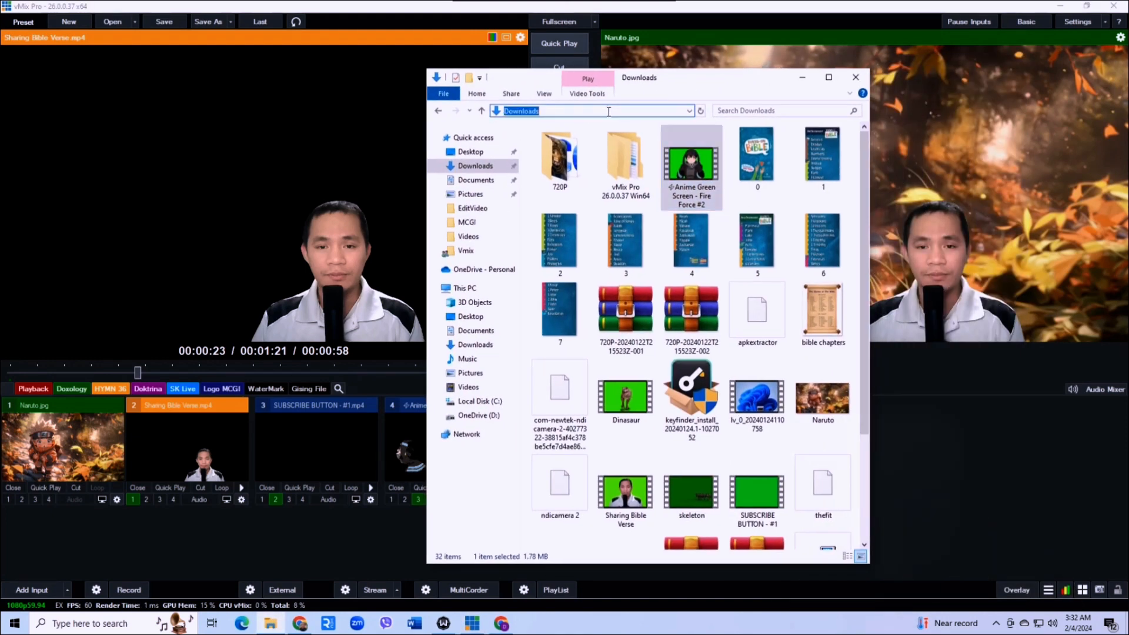
pyautogui.rightClick(581, 115)
pyautogui.click(612, 160)
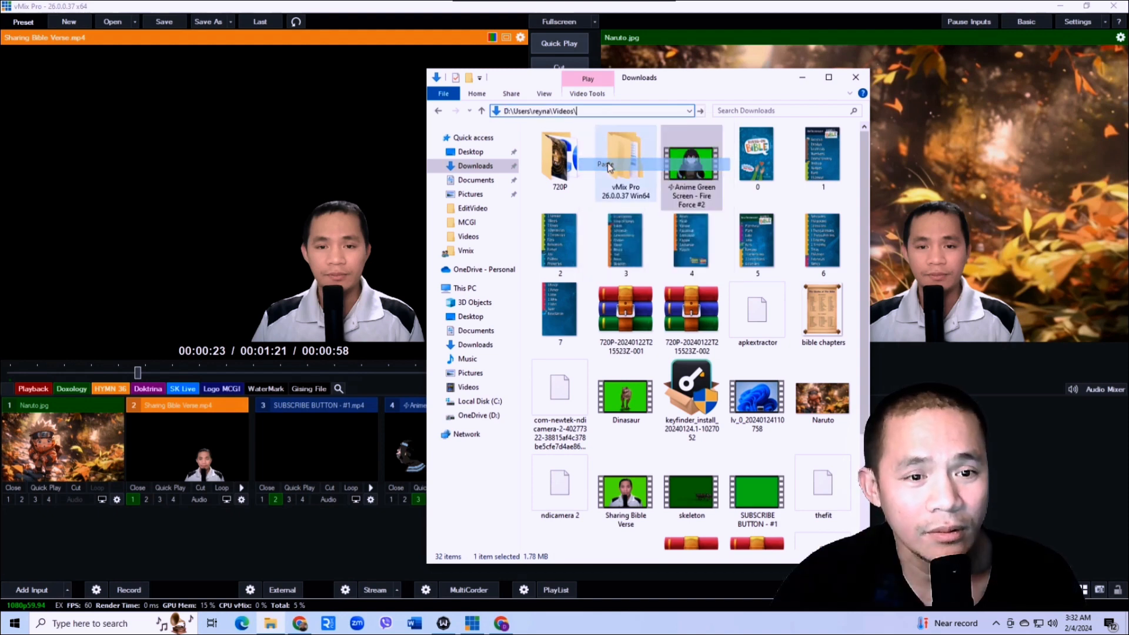
pyautogui.press('Return')
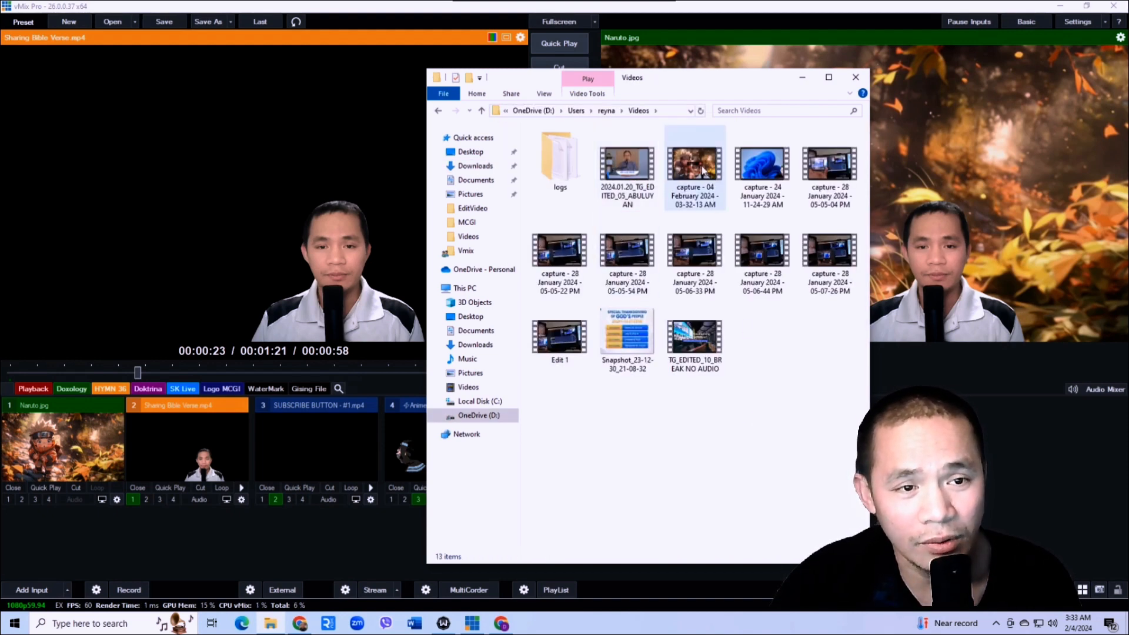
# Step: Play the recording "capture - 04 February 2024 - 03-32-13 AM" to review it, and close the player and the folder window
pyautogui.doubleClick(704, 170)
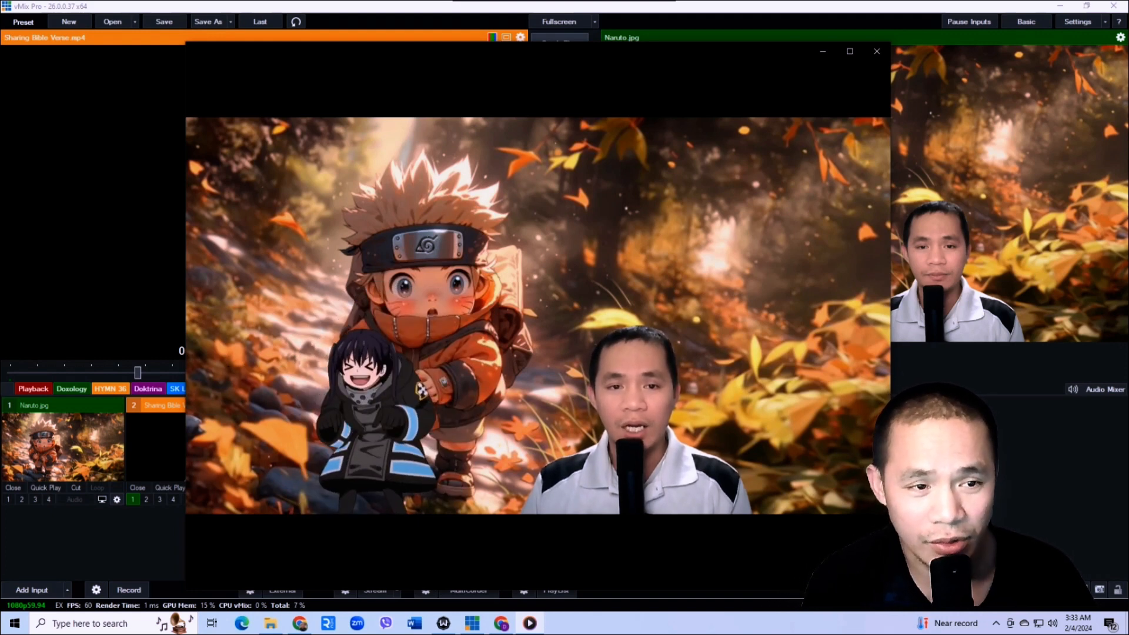
pyautogui.moveTo(507, 415)
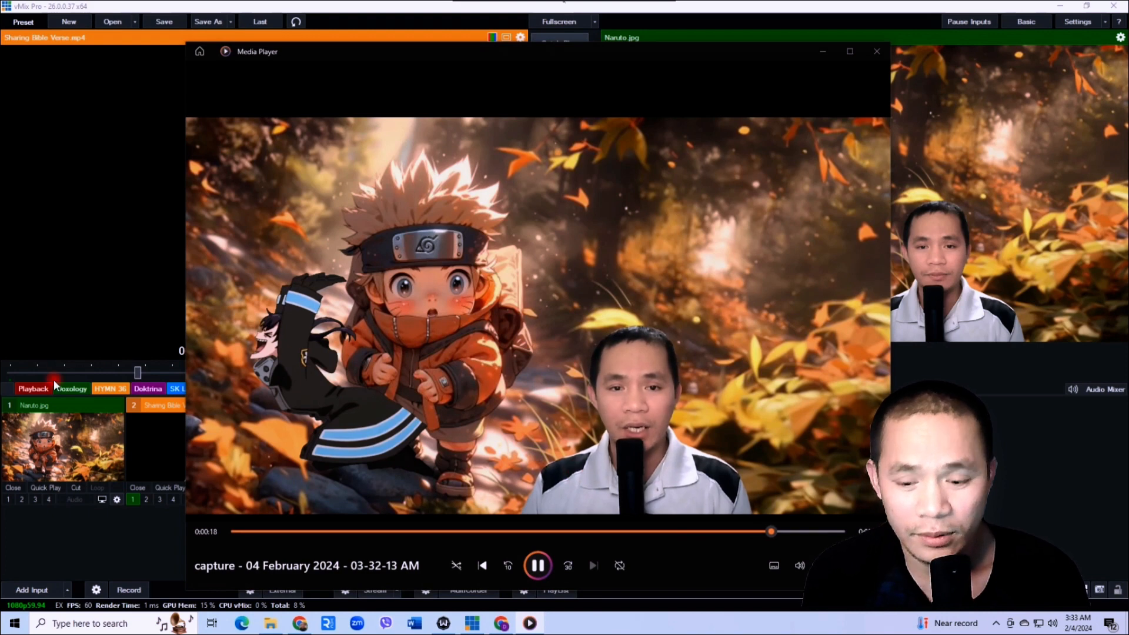
pyautogui.click(875, 54)
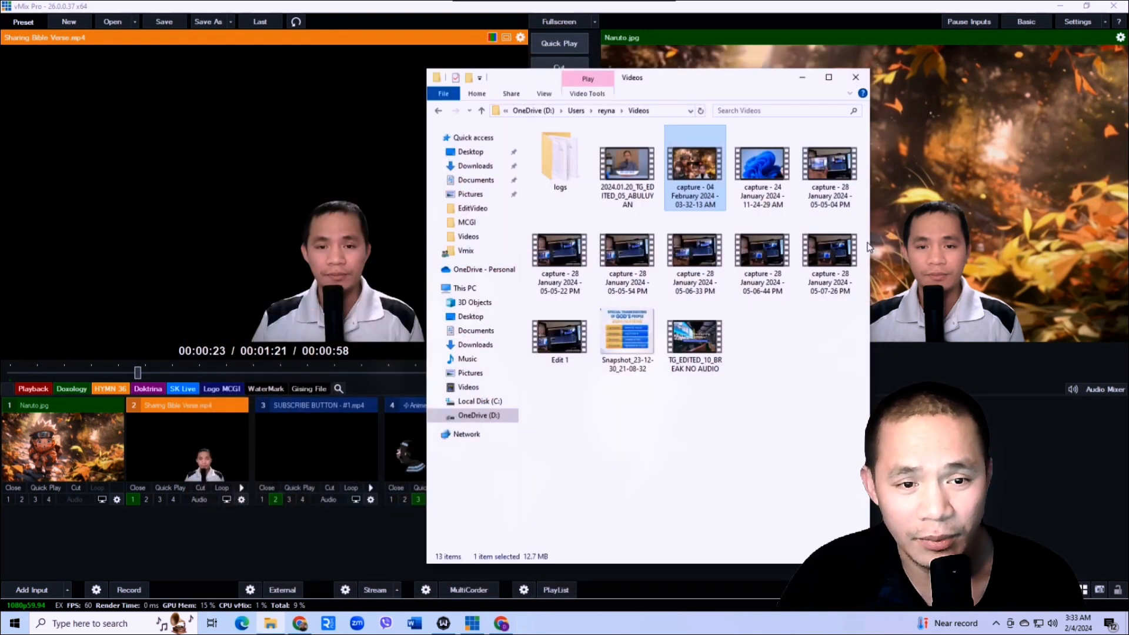
pyautogui.click(855, 77)
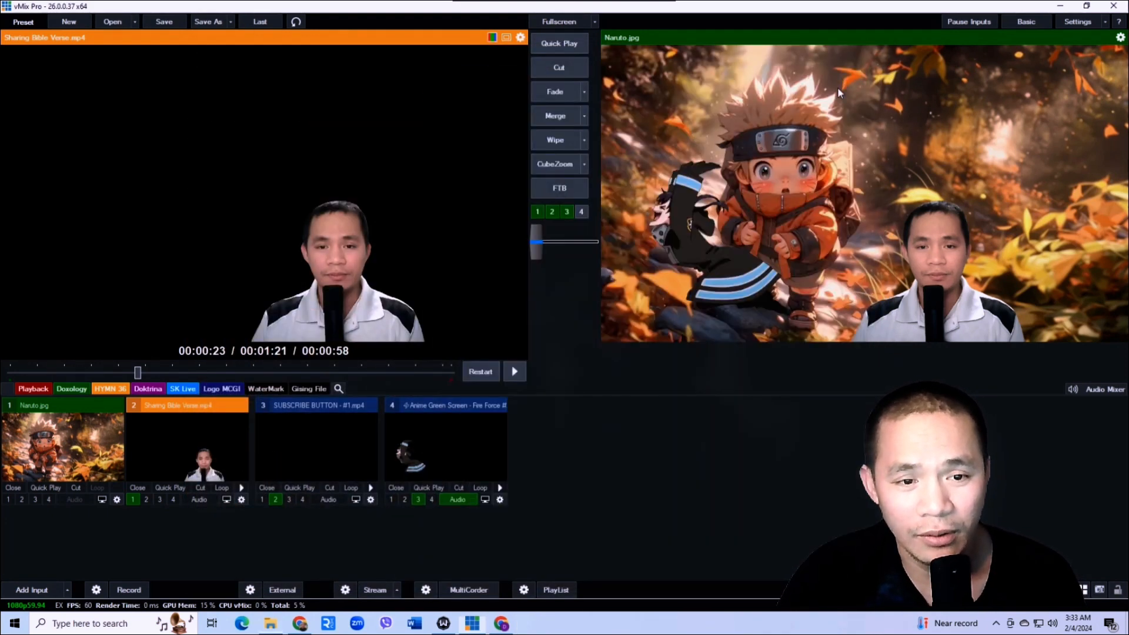